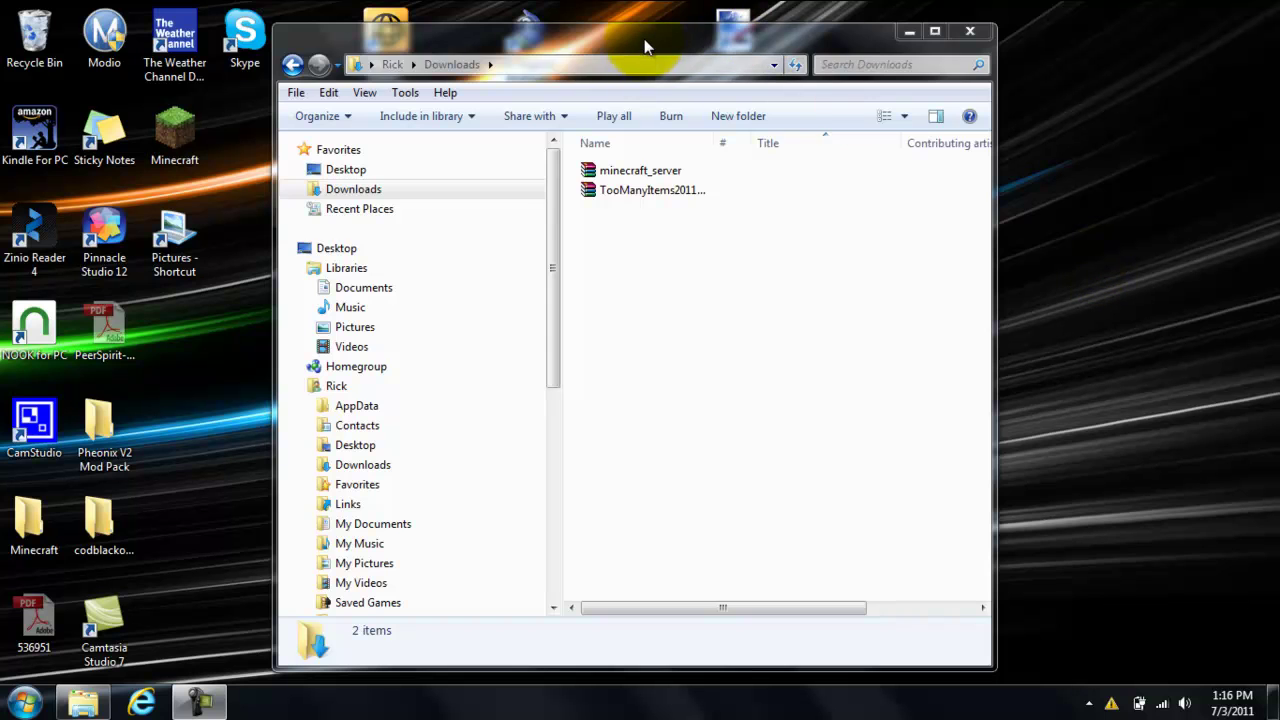
Step: Open TooManyItems2011_06_30.zip in WinRAR and dismiss the license reminder
mouse_move(700, 40)
mouse_down()
mouse_move(738, 106)
mouse_move(690, 43)
mouse_up()
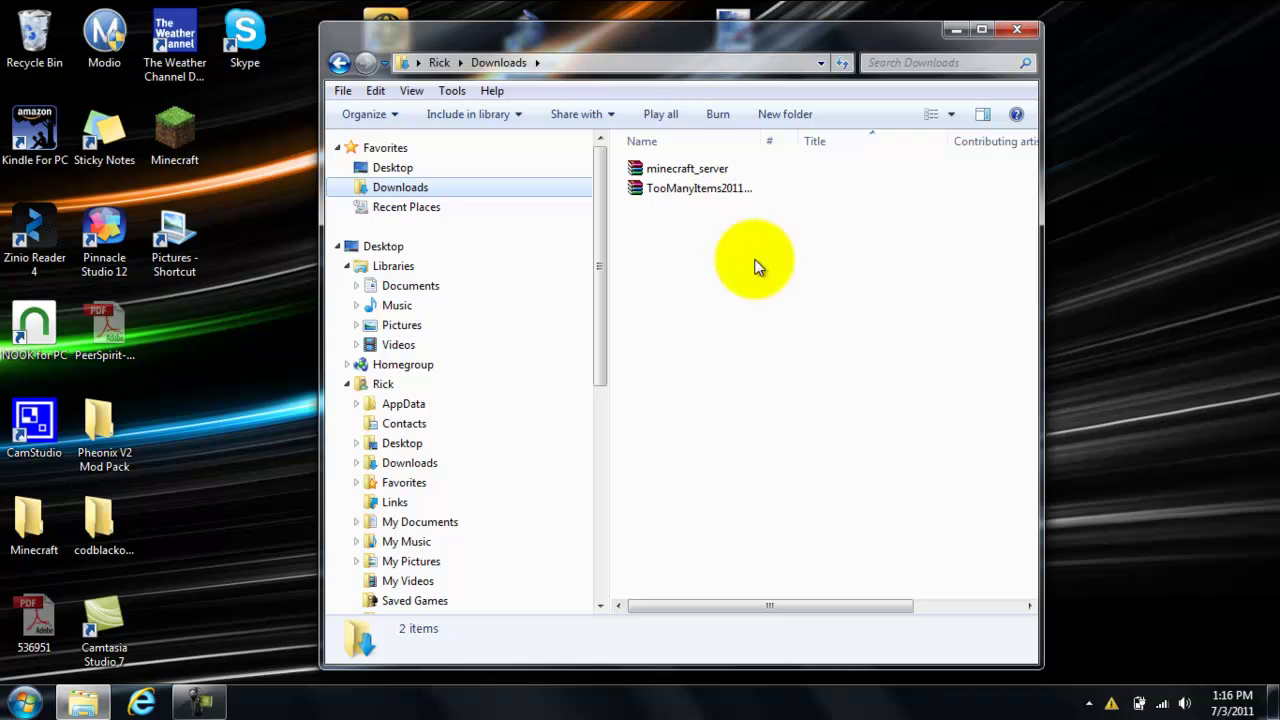
double_click(724, 188)
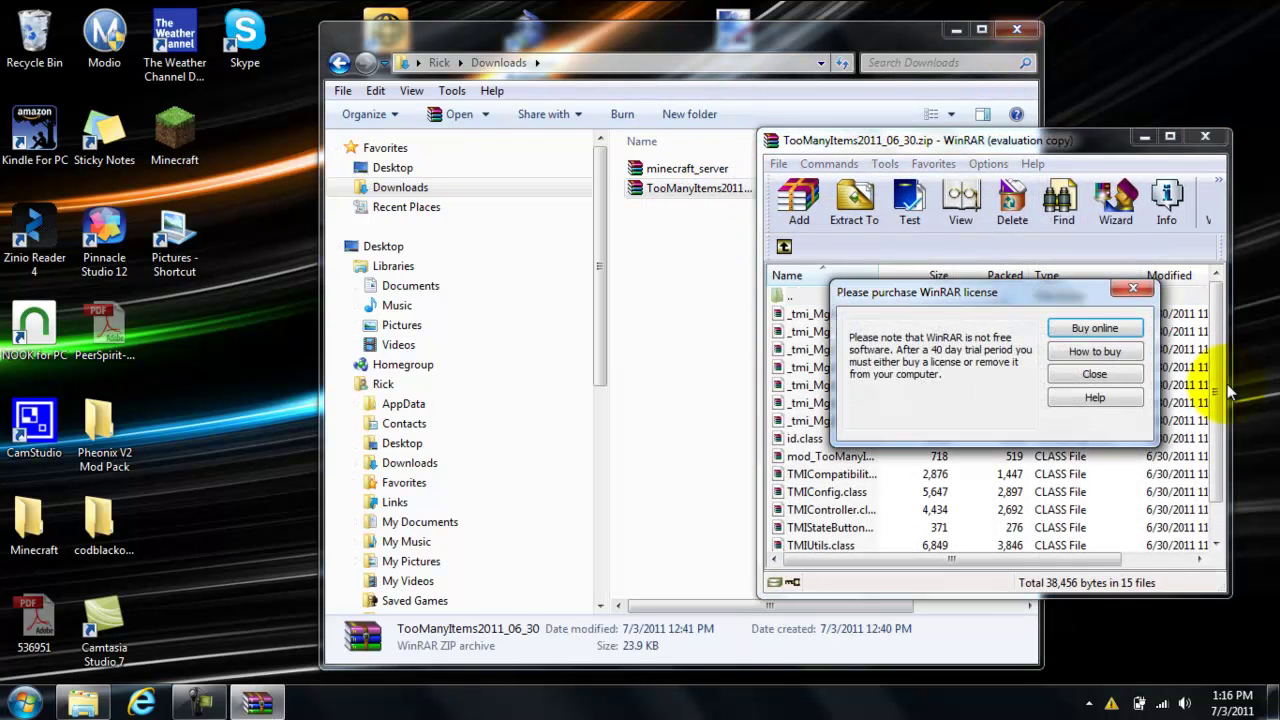
click(1134, 289)
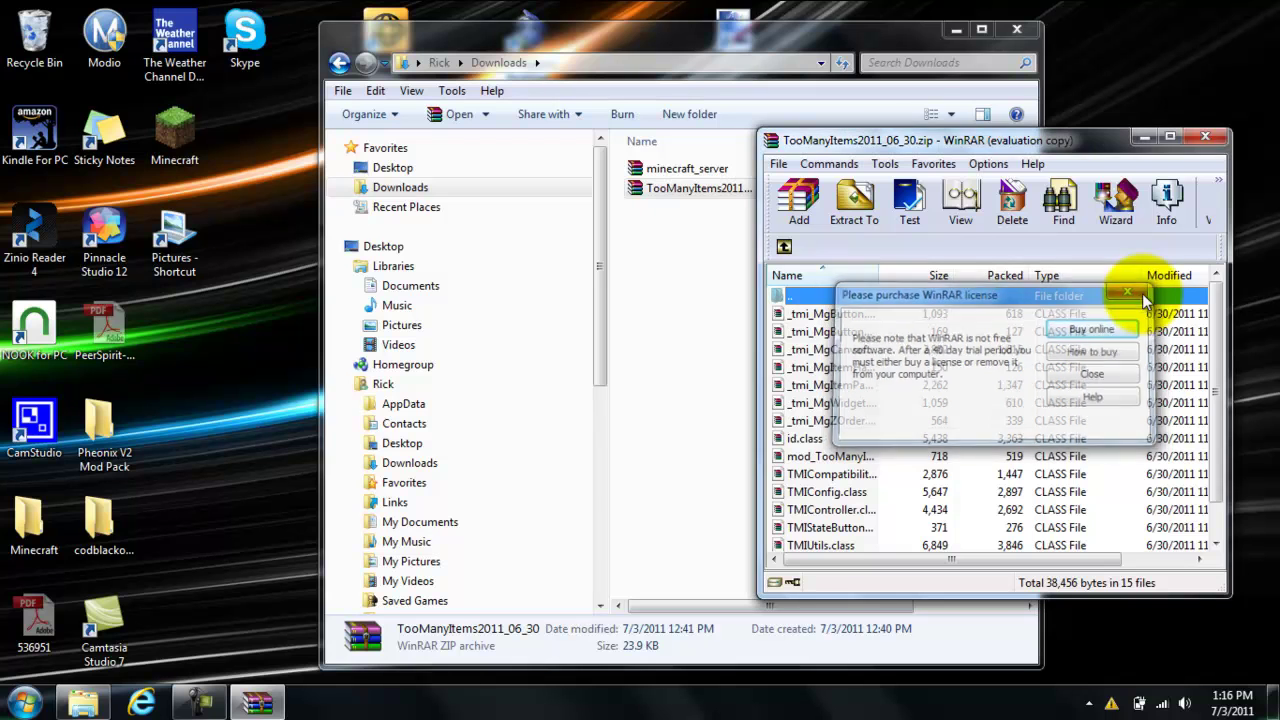
Step: Close the Downloads folder window and dismiss the slow-performance notification
click(1006, 37)
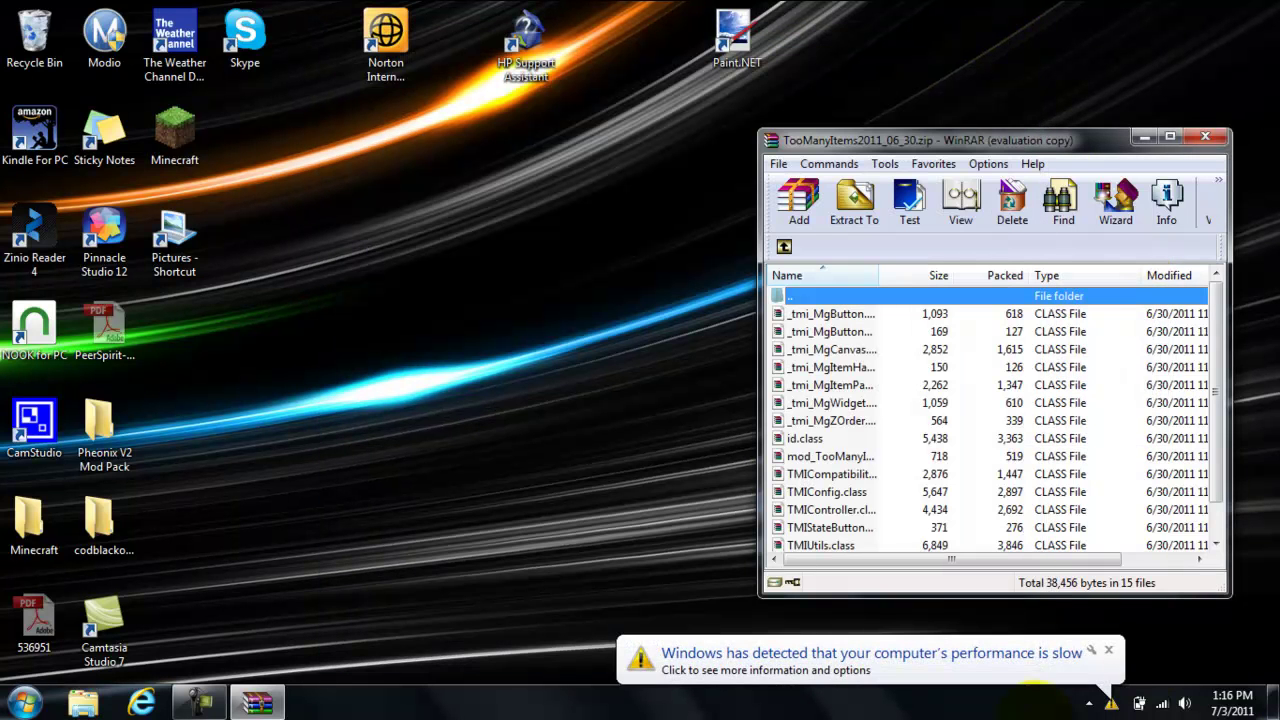
click(1108, 650)
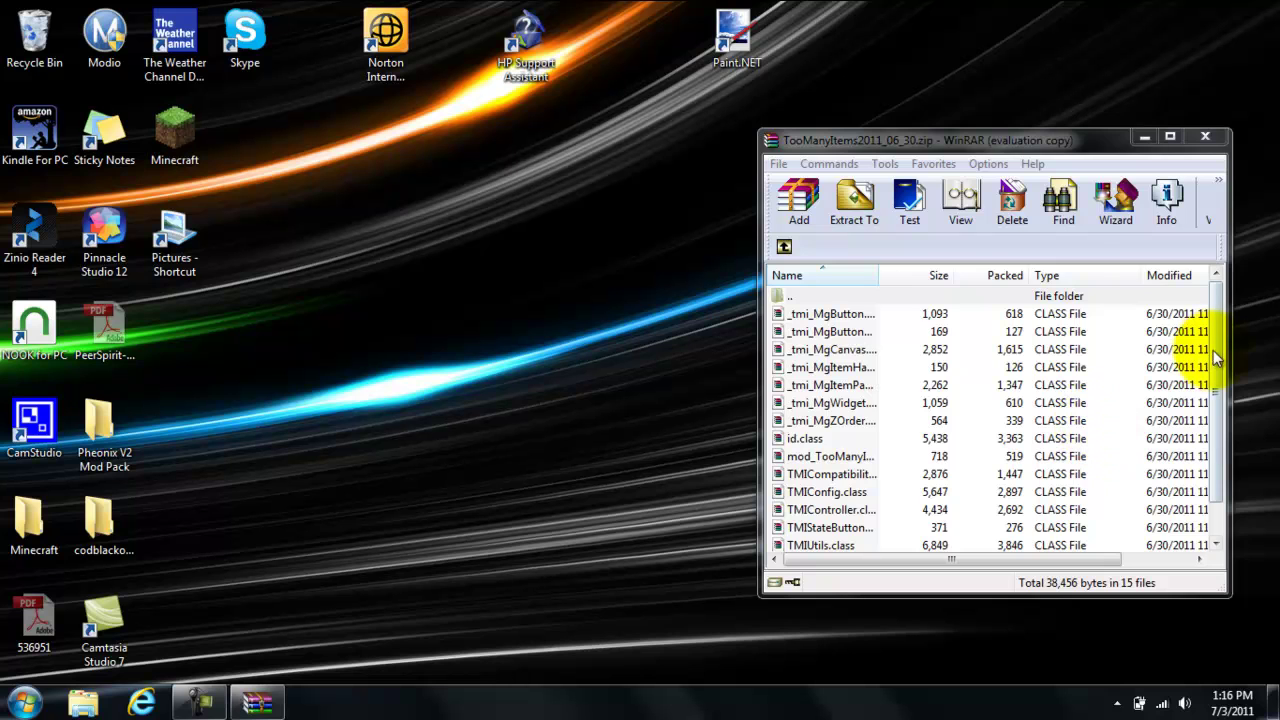
scroll(1218, 350, down, 1)
scroll(1014, 314, up, 1)
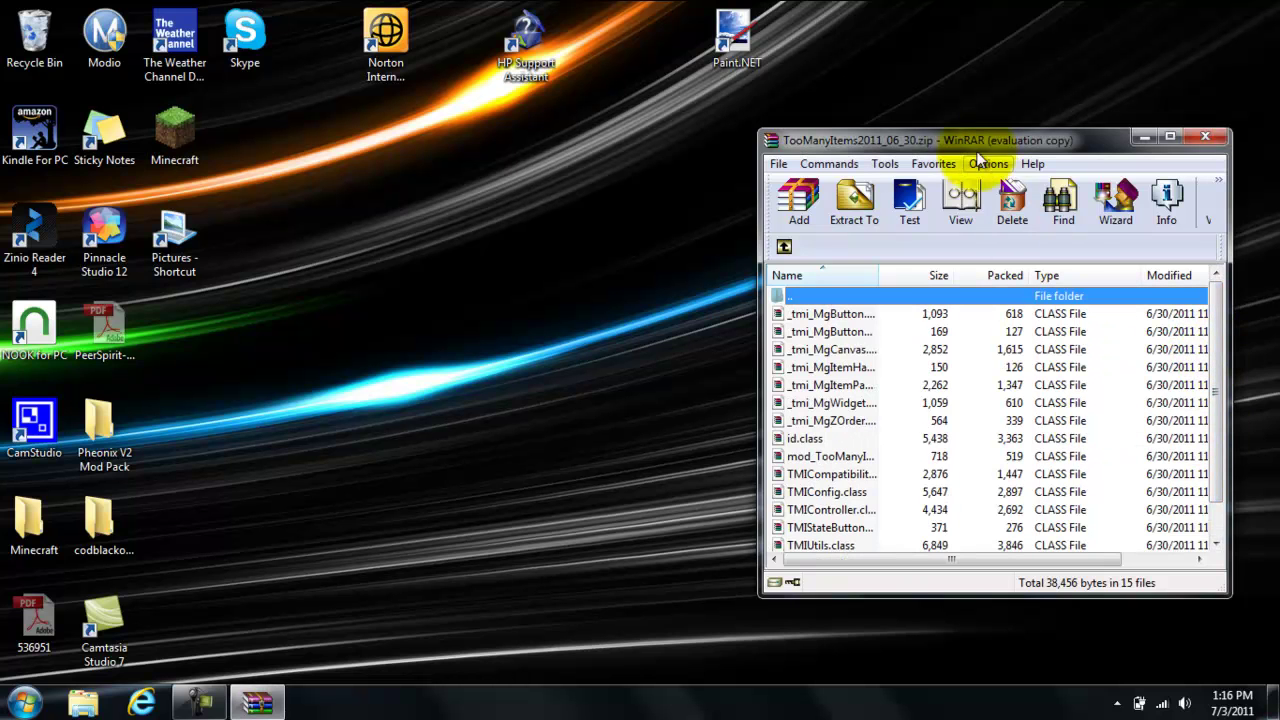
drag(981, 140, 1017, 124)
click(484, 323)
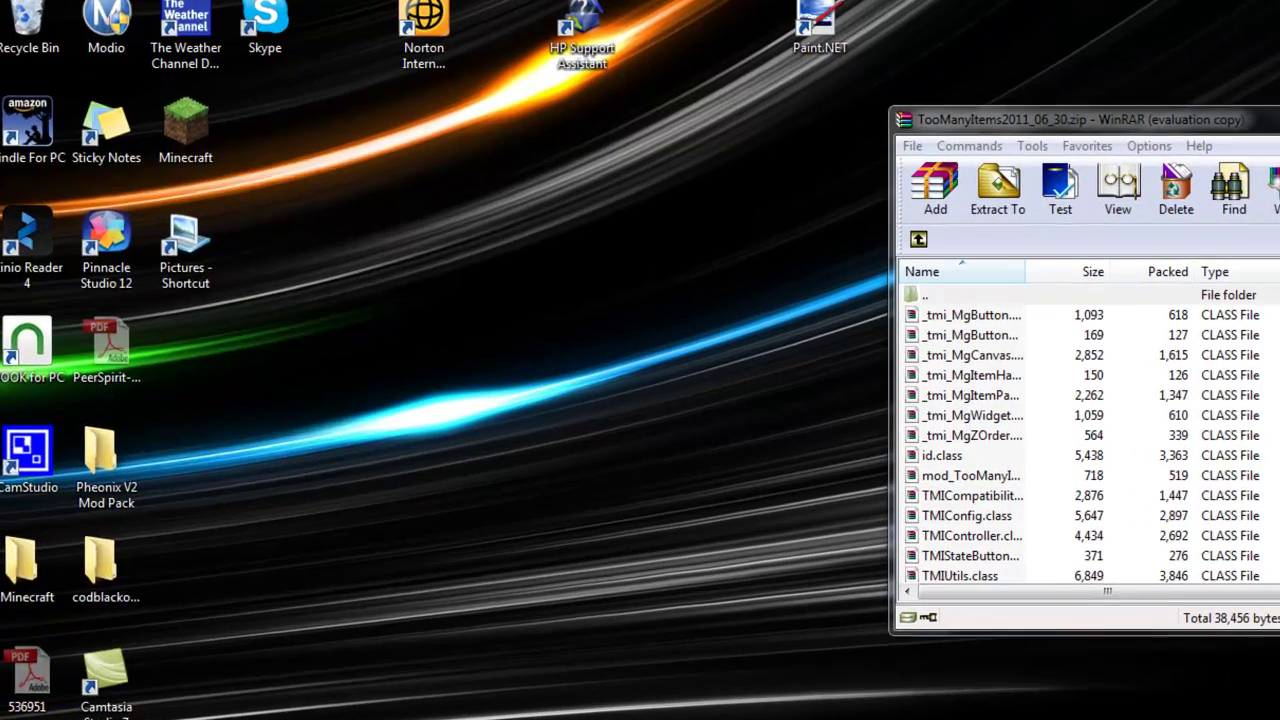
Step: Search %appdata% from Start and open the Roaming folder
click(24, 703)
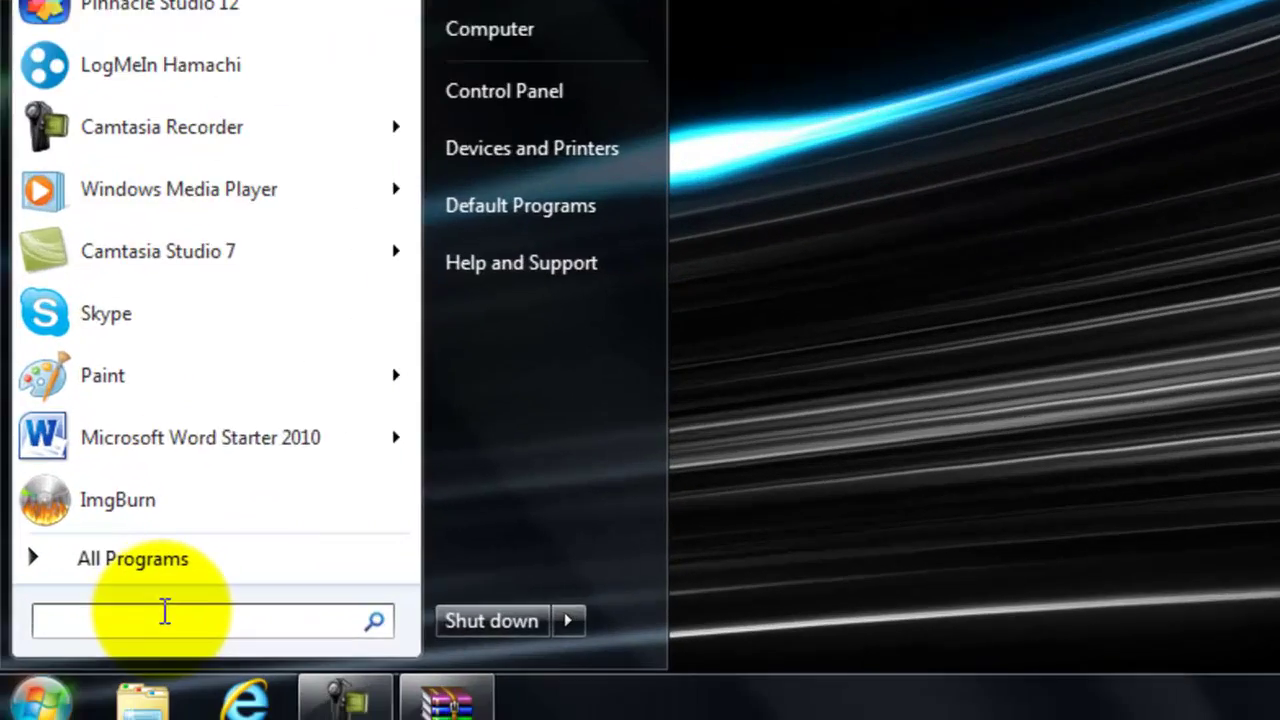
text(%app)
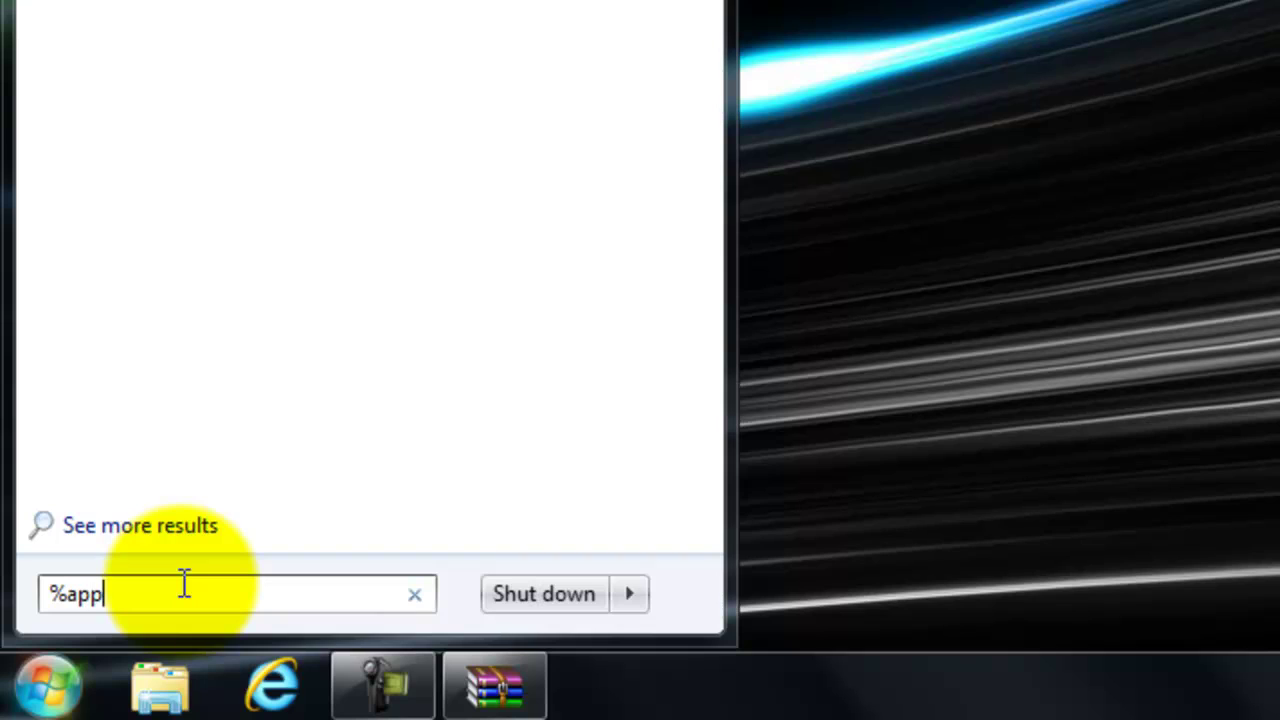
text(data%)
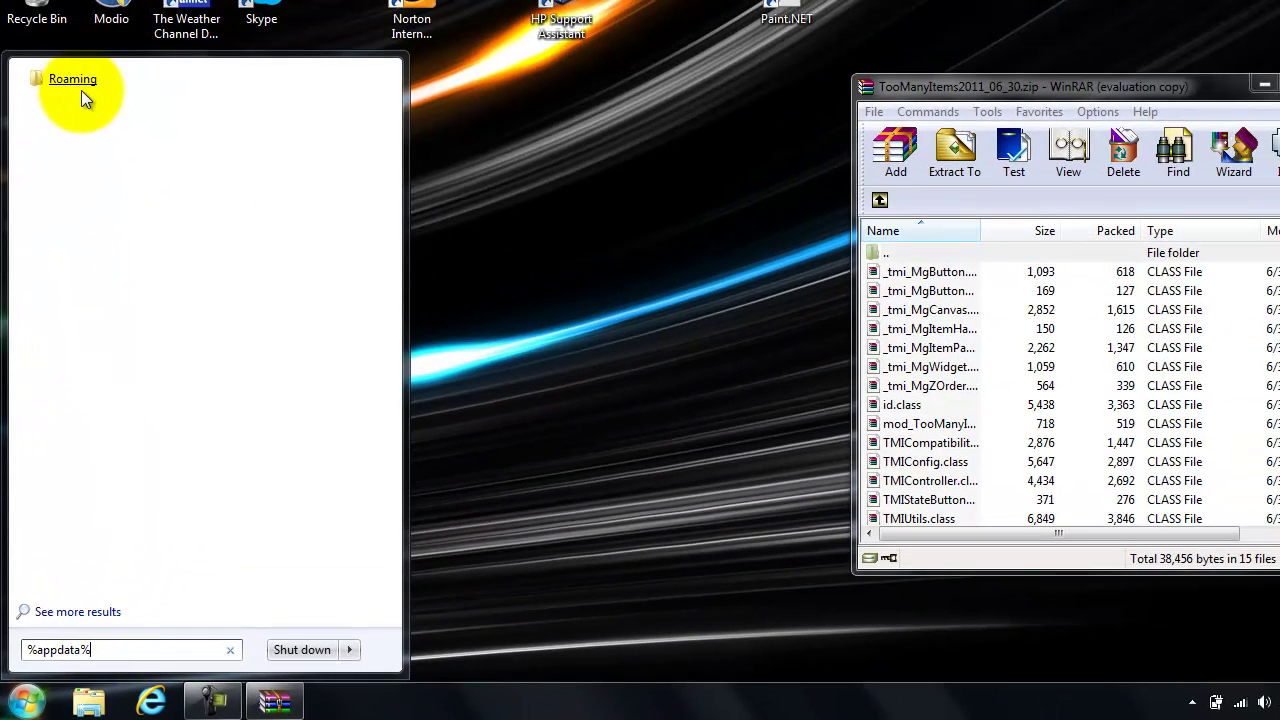
click(81, 90)
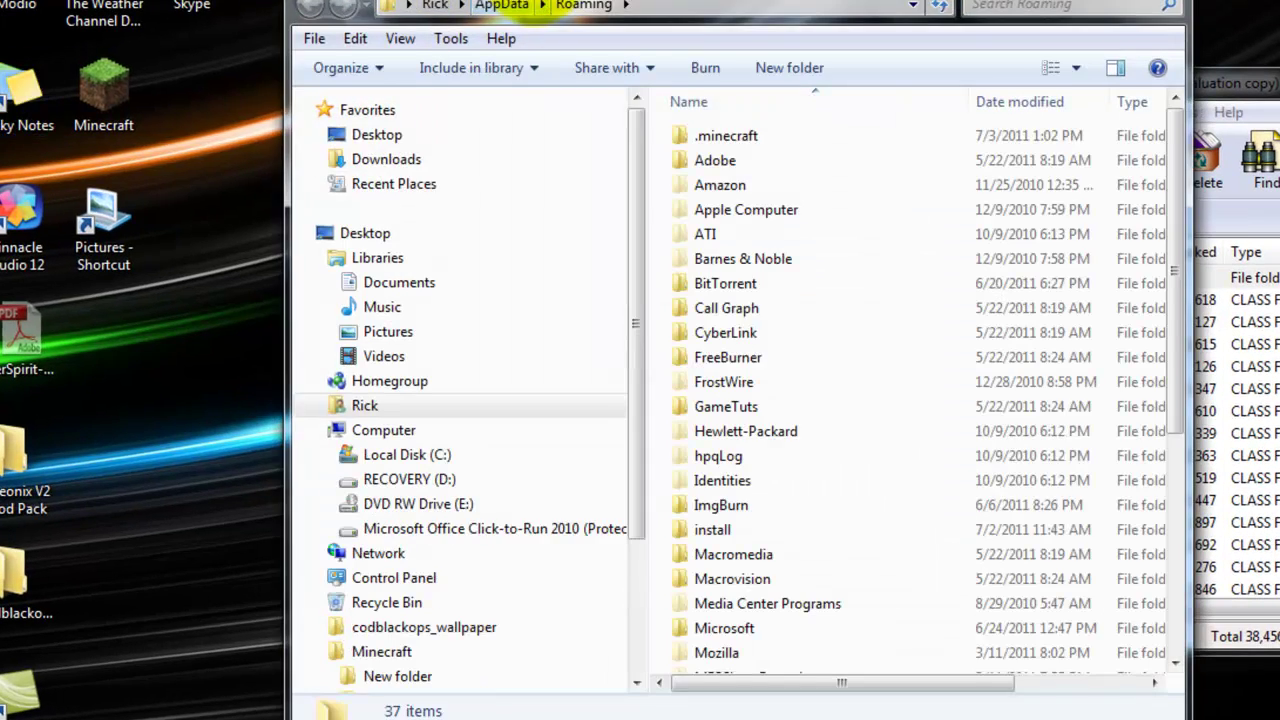
drag(432, 2, 189, 30)
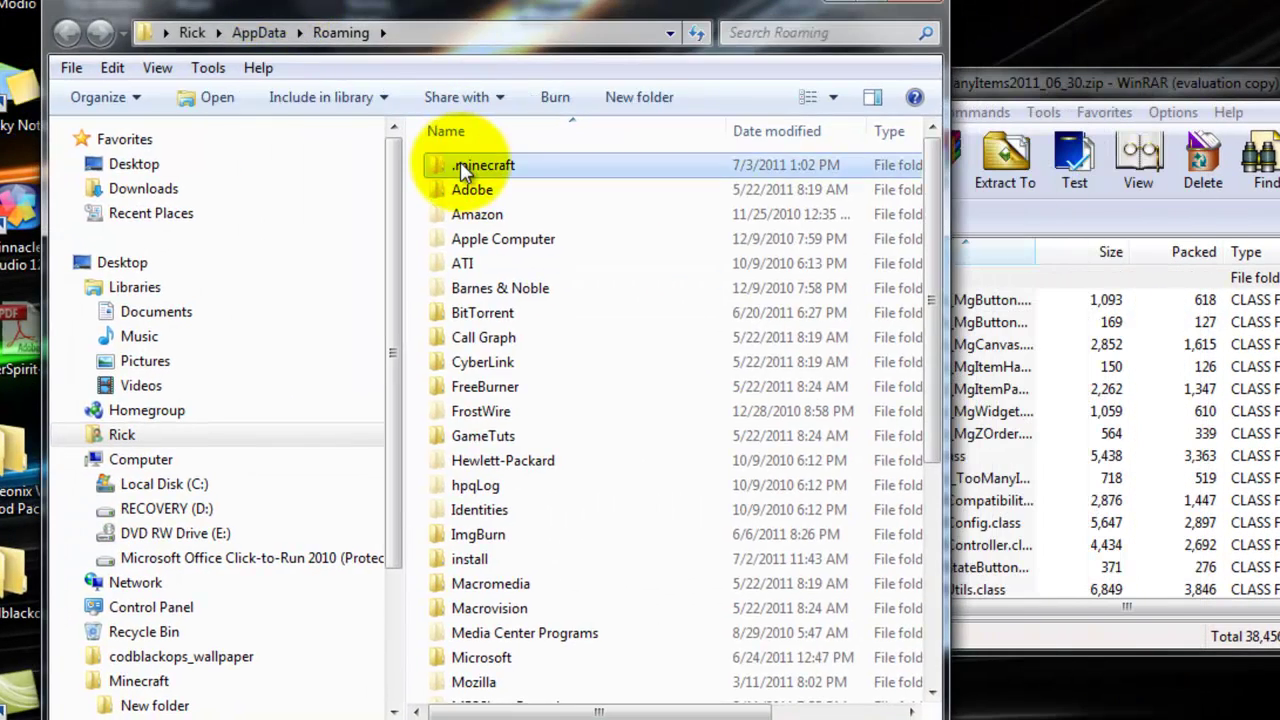
Step: Go into .minecraft\bin and select the minecraft archive
double_click(475, 165)
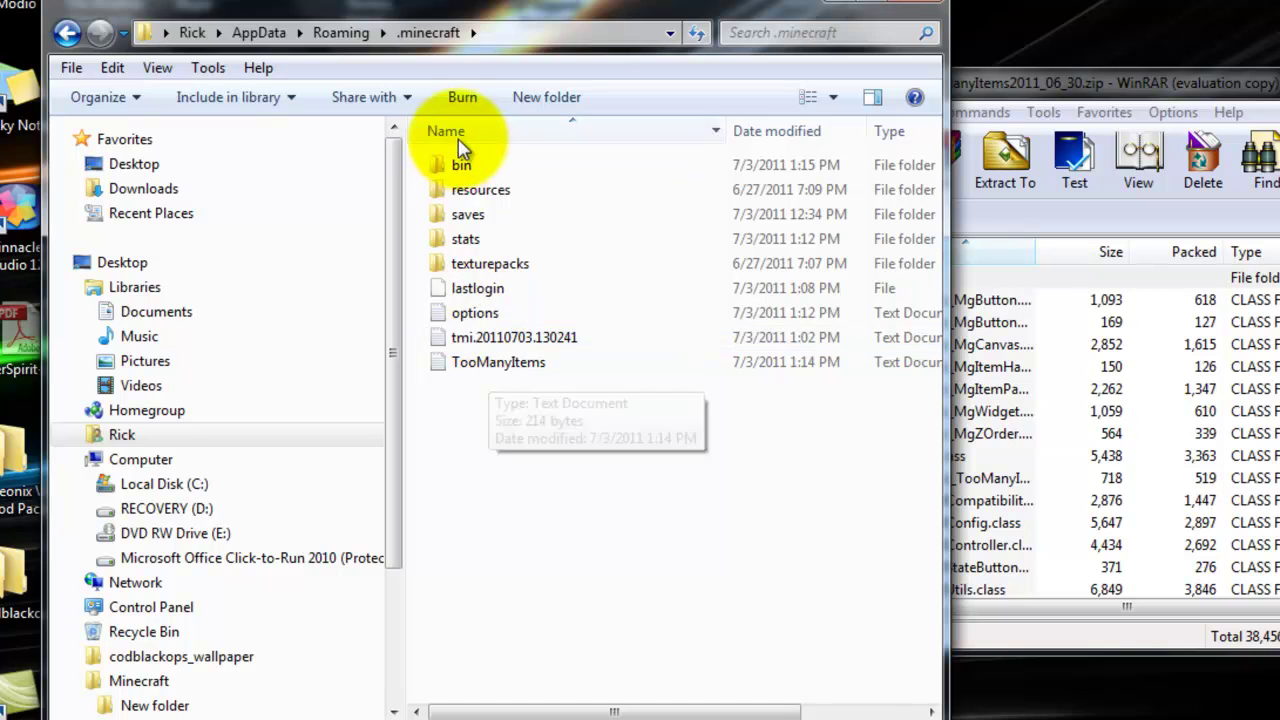
click(460, 166)
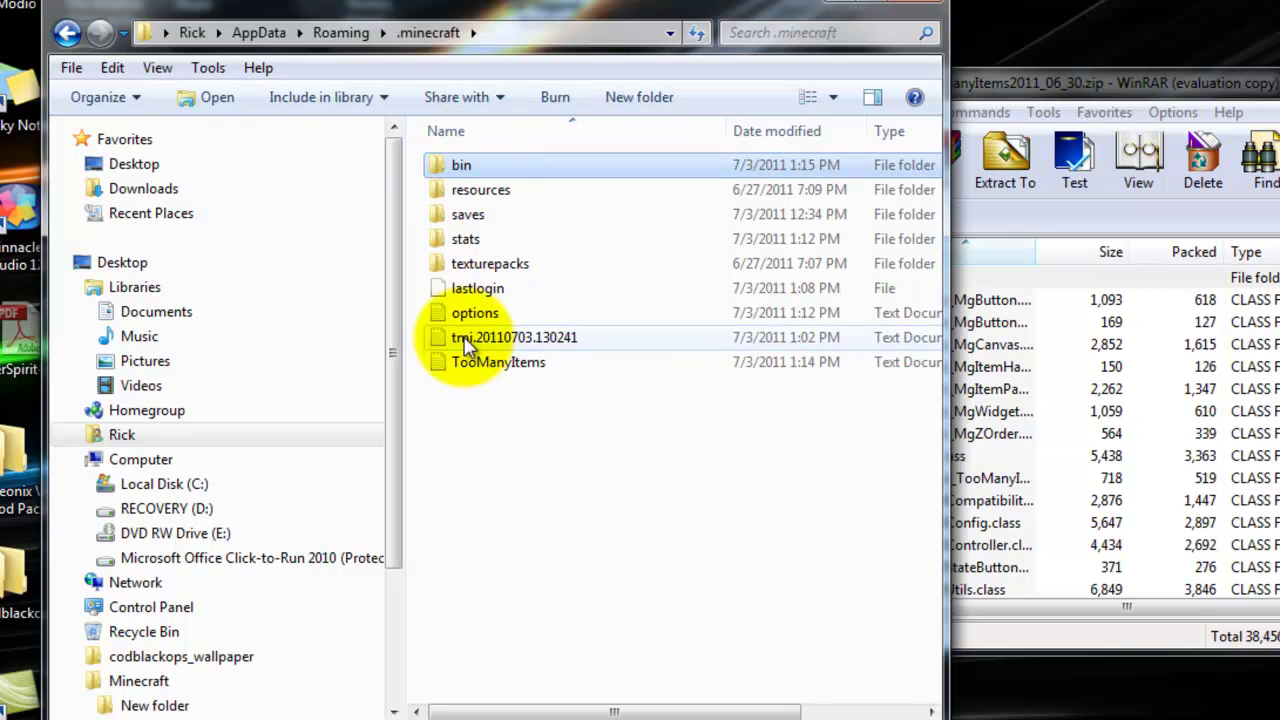
double_click(464, 165)
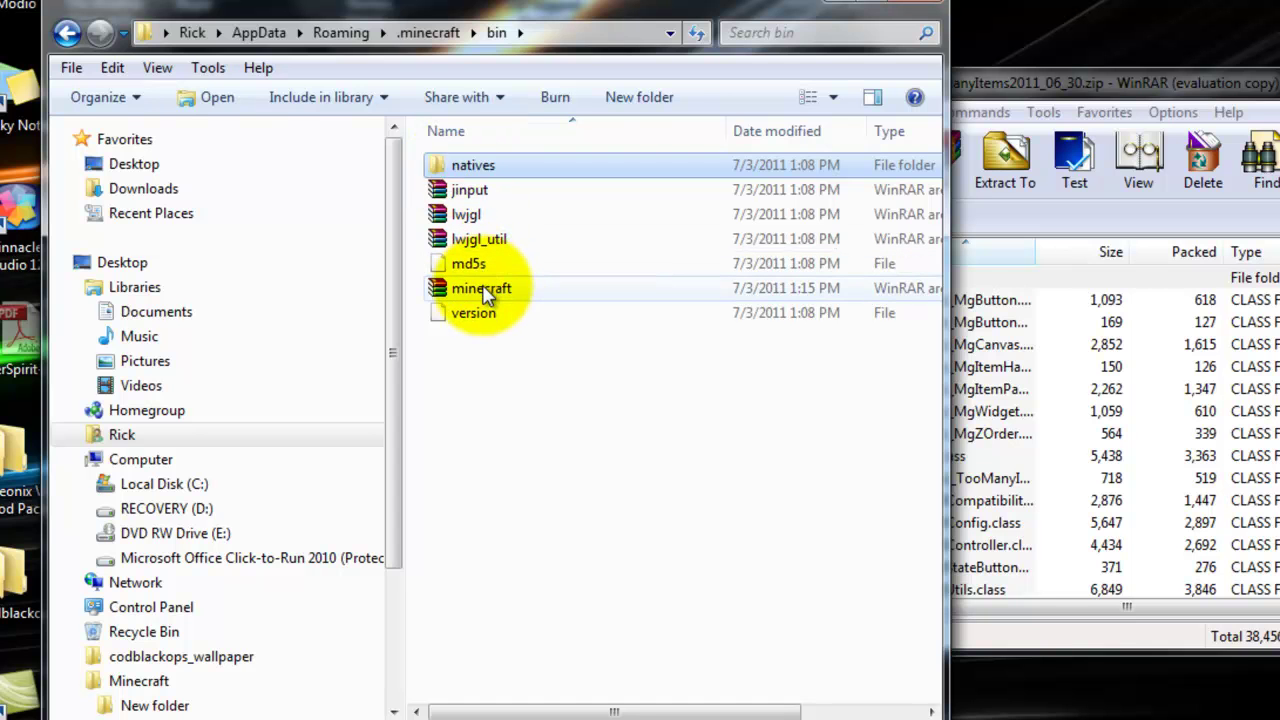
click(487, 293)
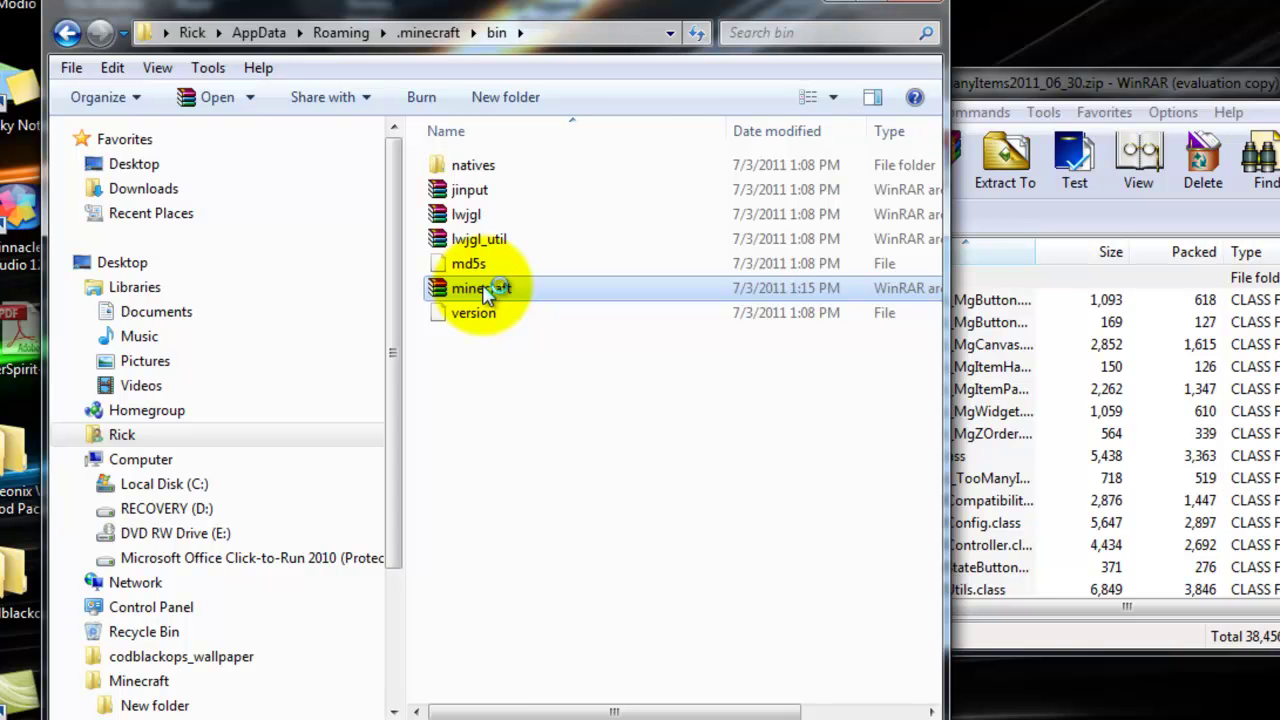
Step: Open minecraft.jar in WinRAR, close the bin folder and nag, and place it on the left
double_click(487, 290)
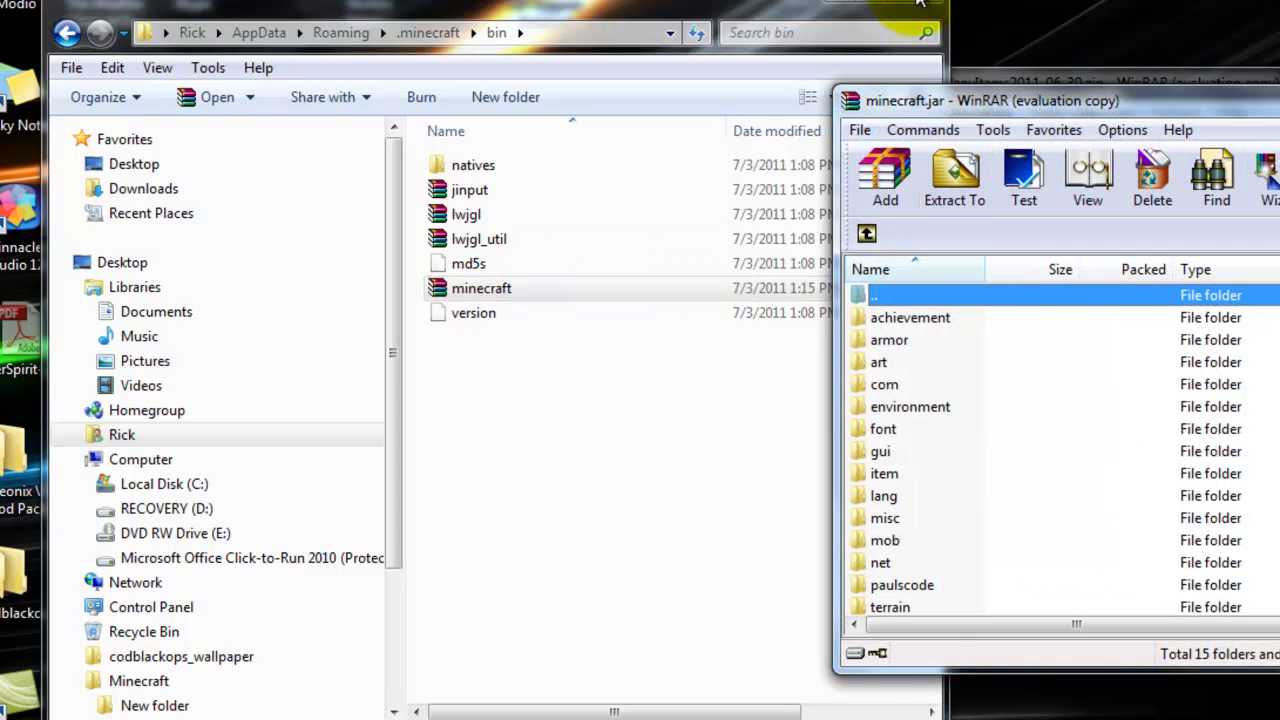
click(920, 3)
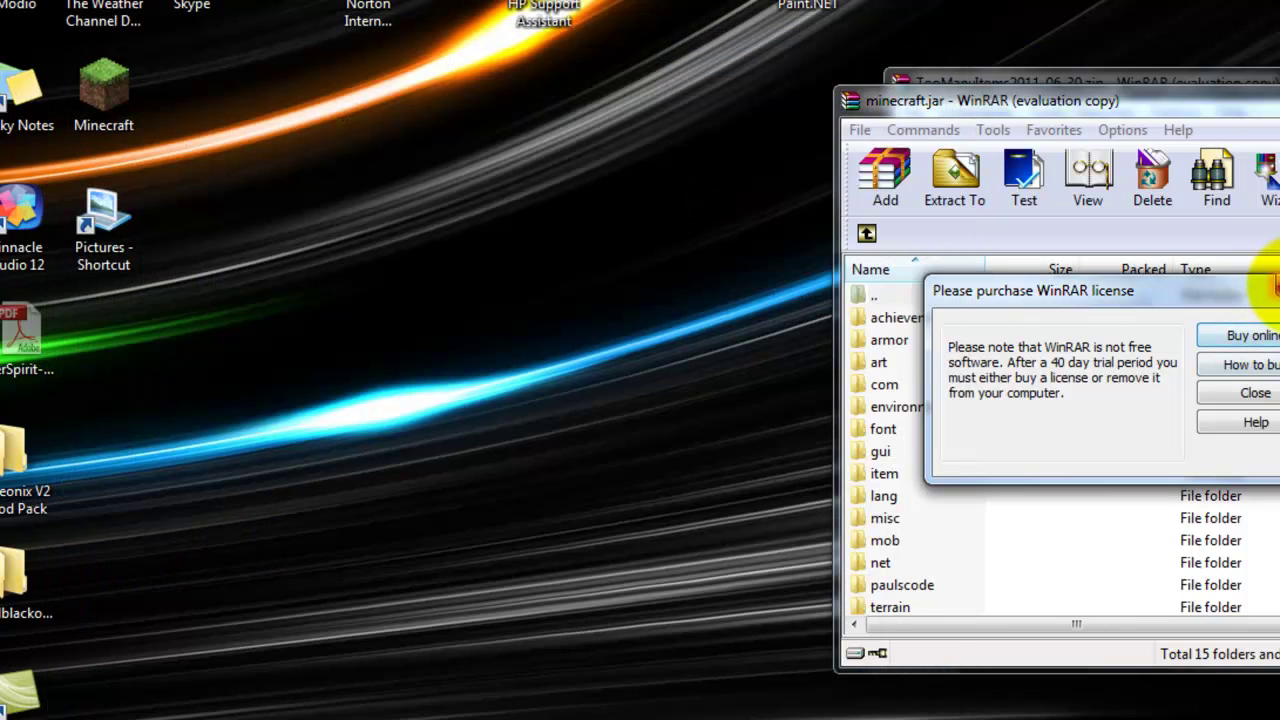
click(1275, 285)
mouse_move(855, 87)
mouse_down()
mouse_move(855, 46)
mouse_move(884, 80)
mouse_up()
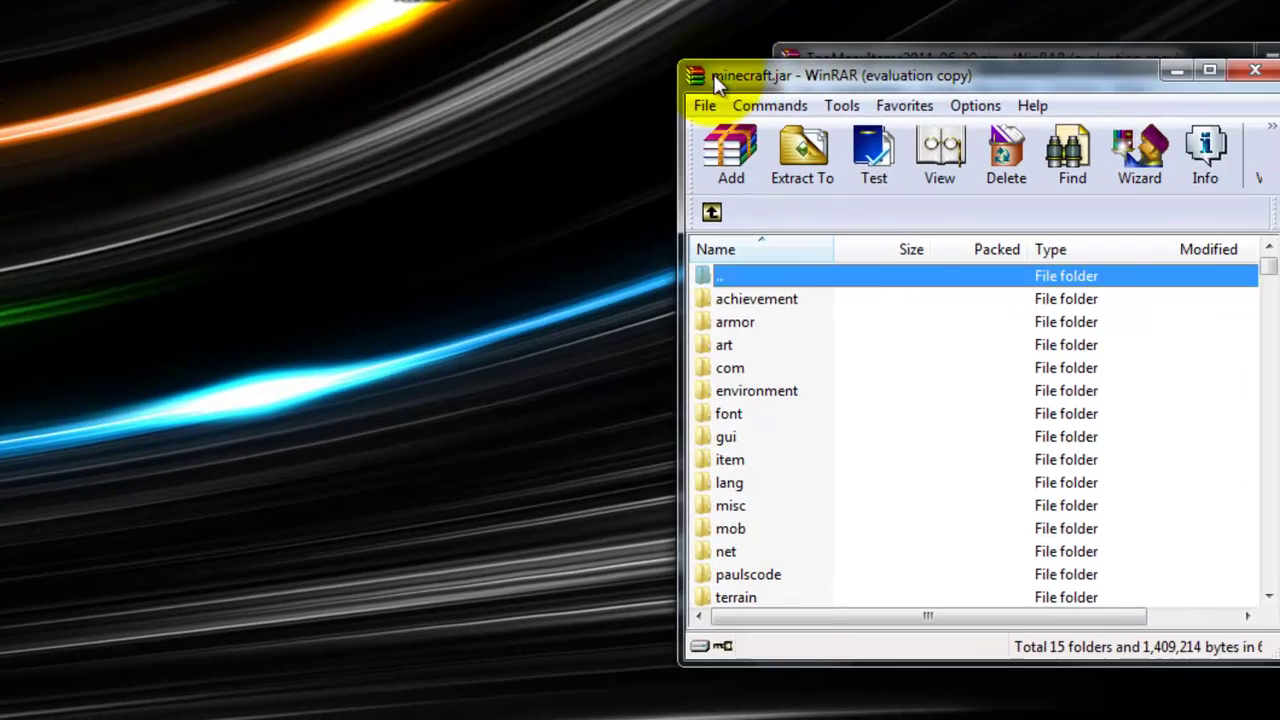
drag(718, 85, 152, 62)
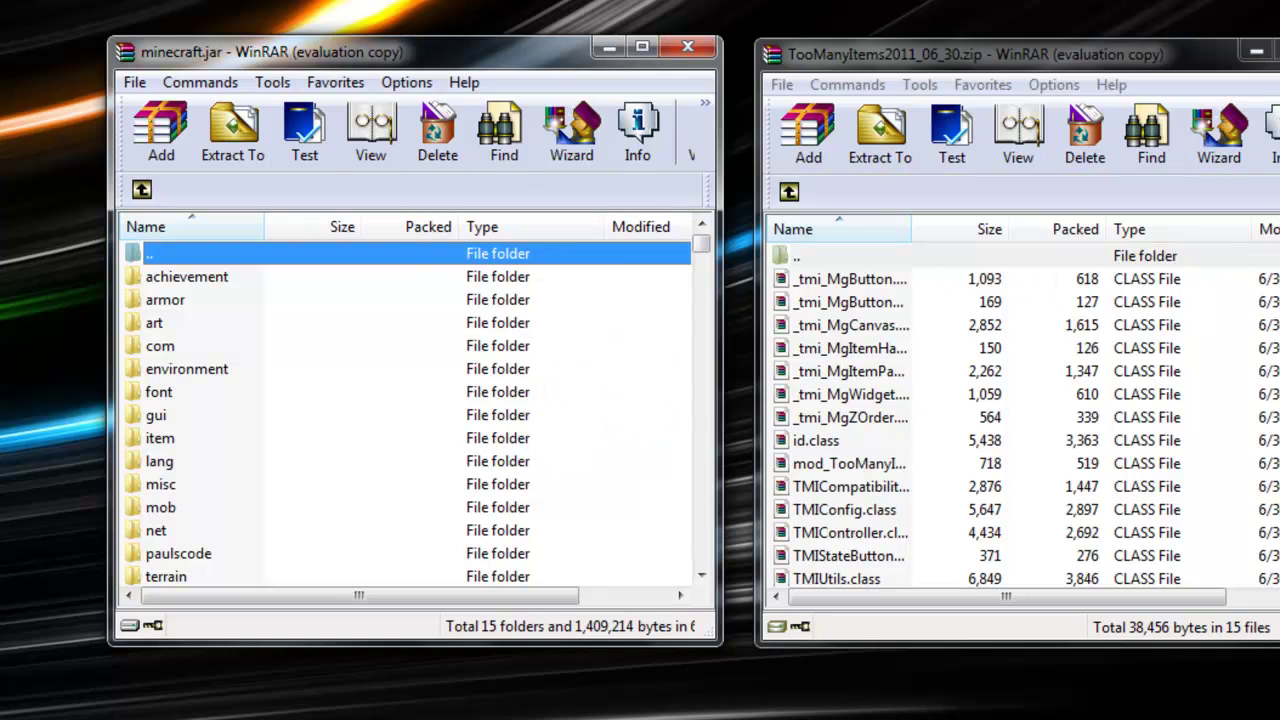
Step: Drag all 15 TooManyItems files onto minecraft.jar, then cancel the add
scroll(1020, 420, down, 1)
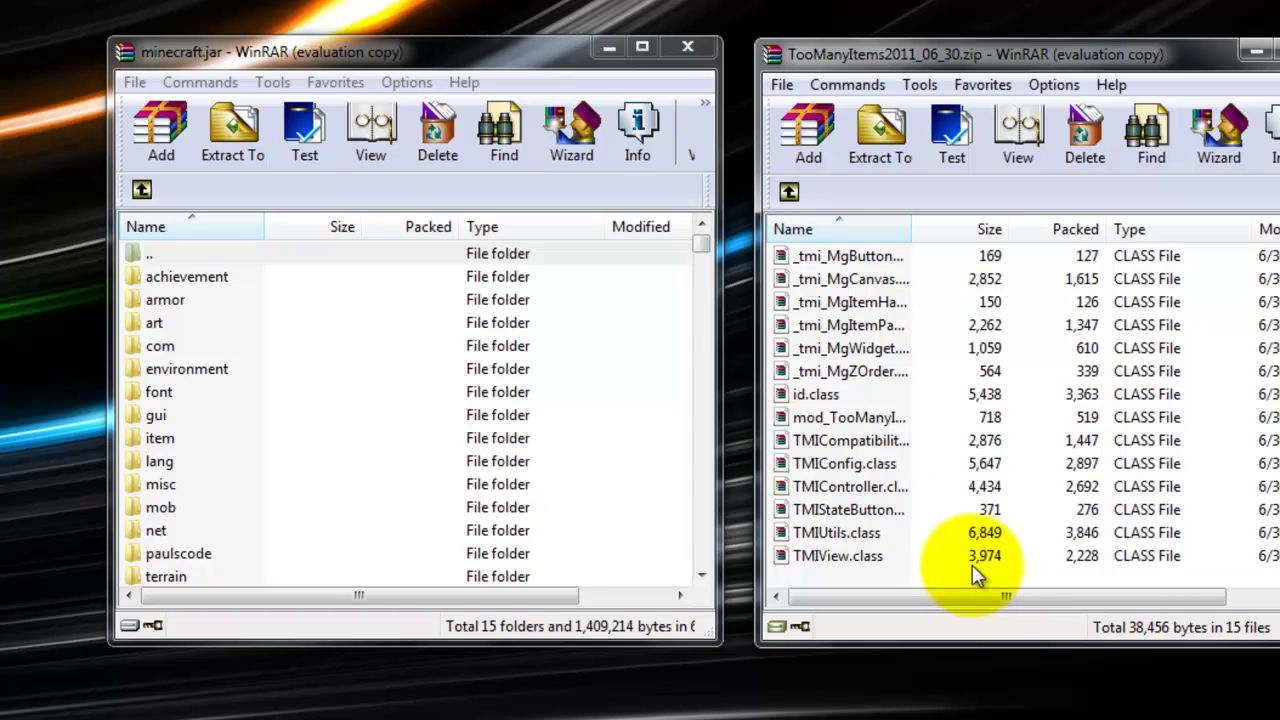
mouse_move(971, 569)
mouse_down()
mouse_move(936, 447)
mouse_move(928, 230)
mouse_move(943, 86)
mouse_move(926, 286)
mouse_up()
drag(922, 358, 451, 358)
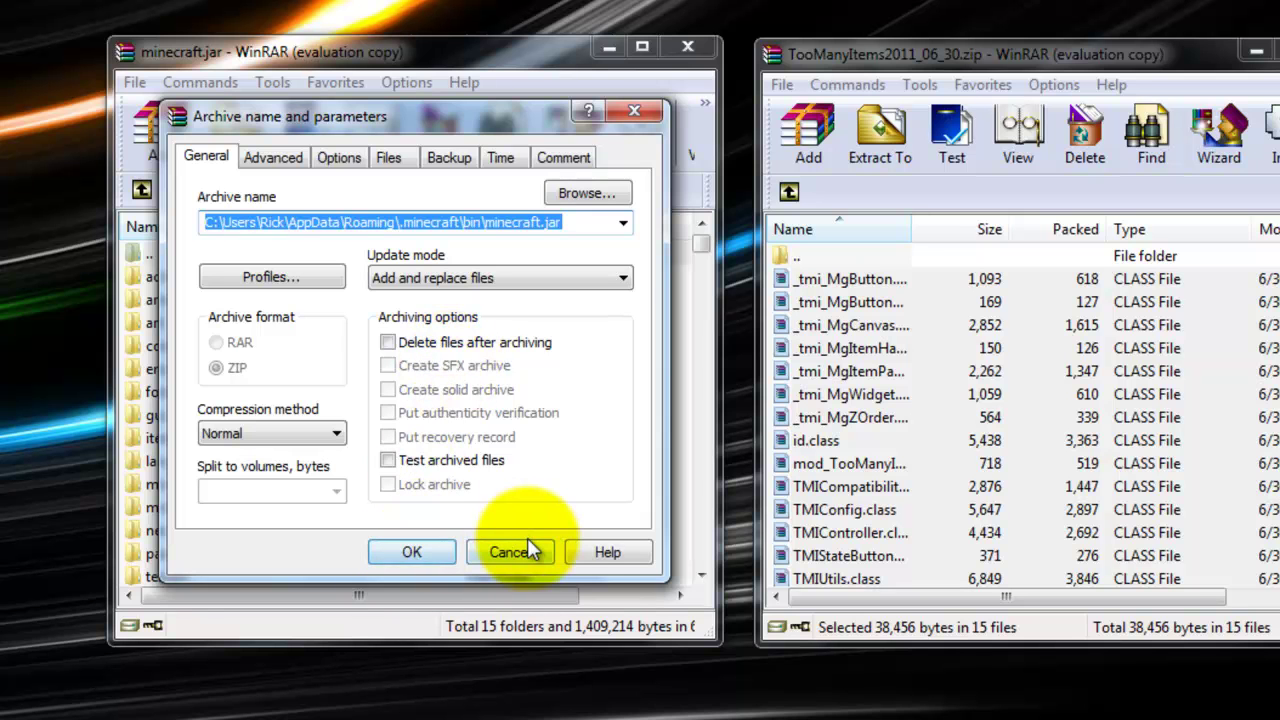
click(537, 551)
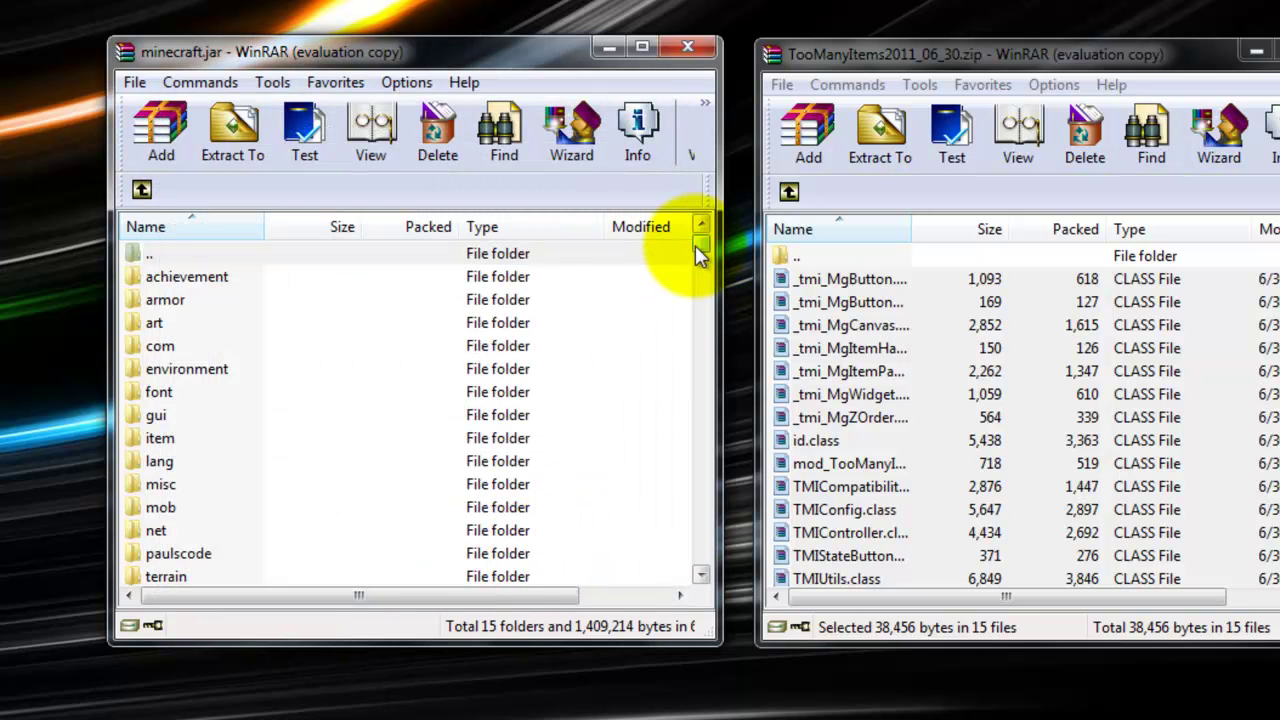
Step: Drag the selected TooManyItems mod files into minecraft.jar and confirm with OK
mouse_move(699, 255)
mouse_down()
mouse_move(674, 478)
mouse_move(686, 585)
mouse_move(668, 203)
mouse_up()
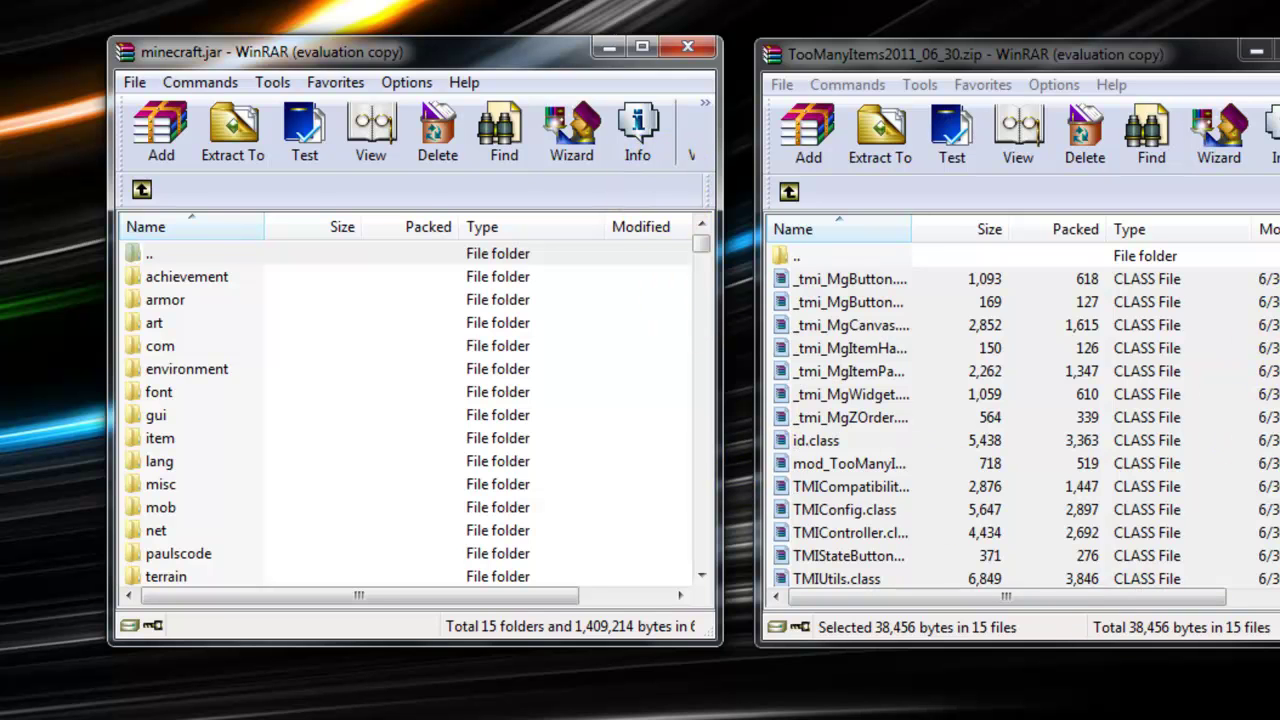
click(1243, 357)
scroll(1120, 580, down, 1)
right_click(1110, 502)
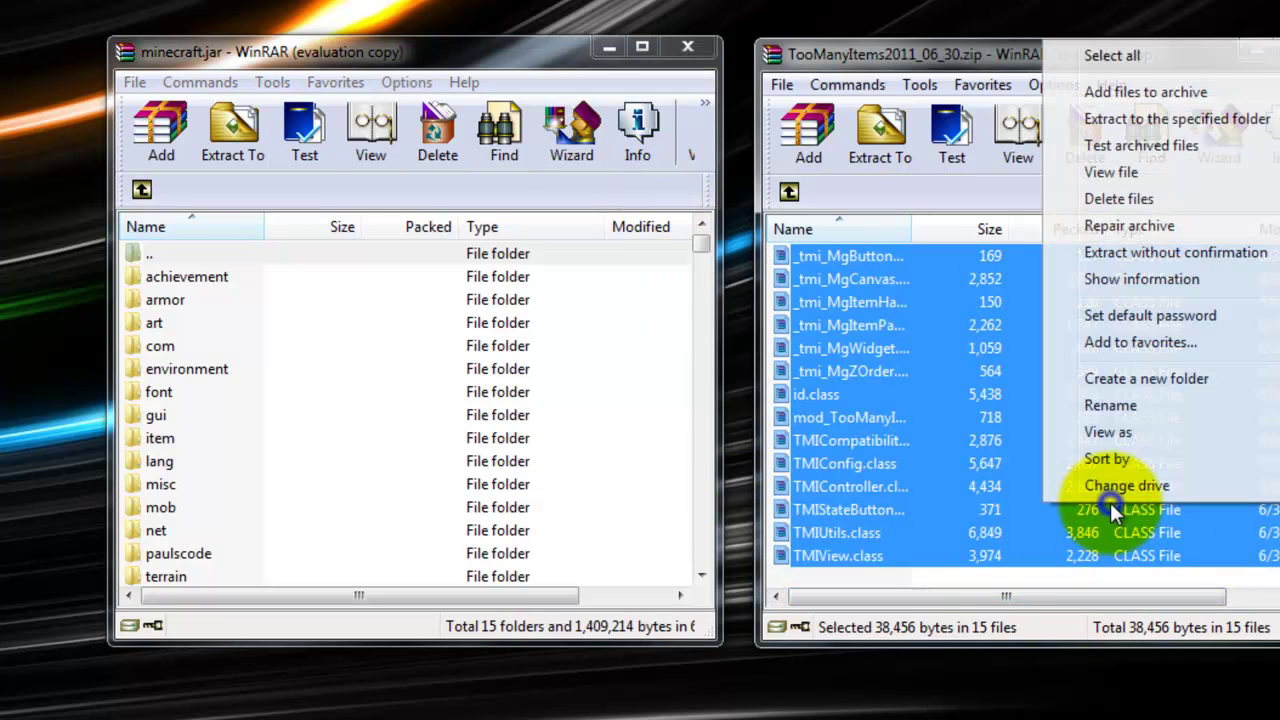
mouse_move(917, 370)
mouse_down()
mouse_move(586, 355)
mouse_move(594, 363)
mouse_up()
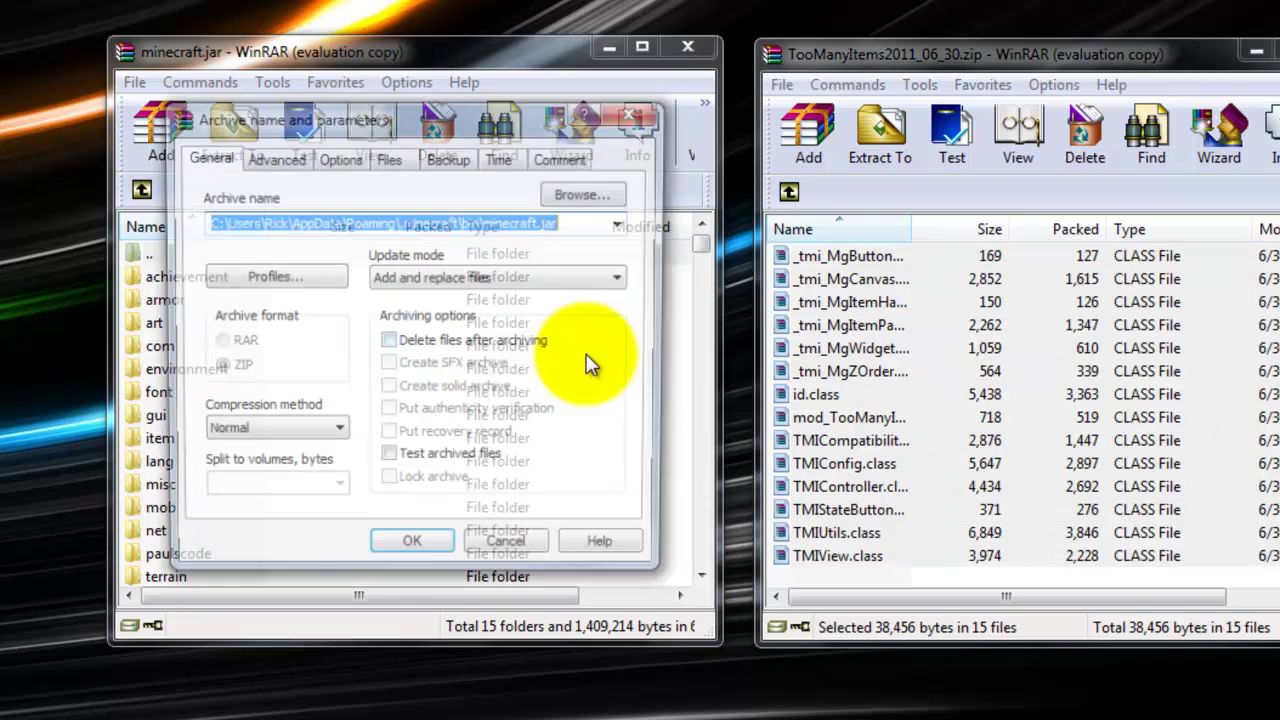
click(412, 552)
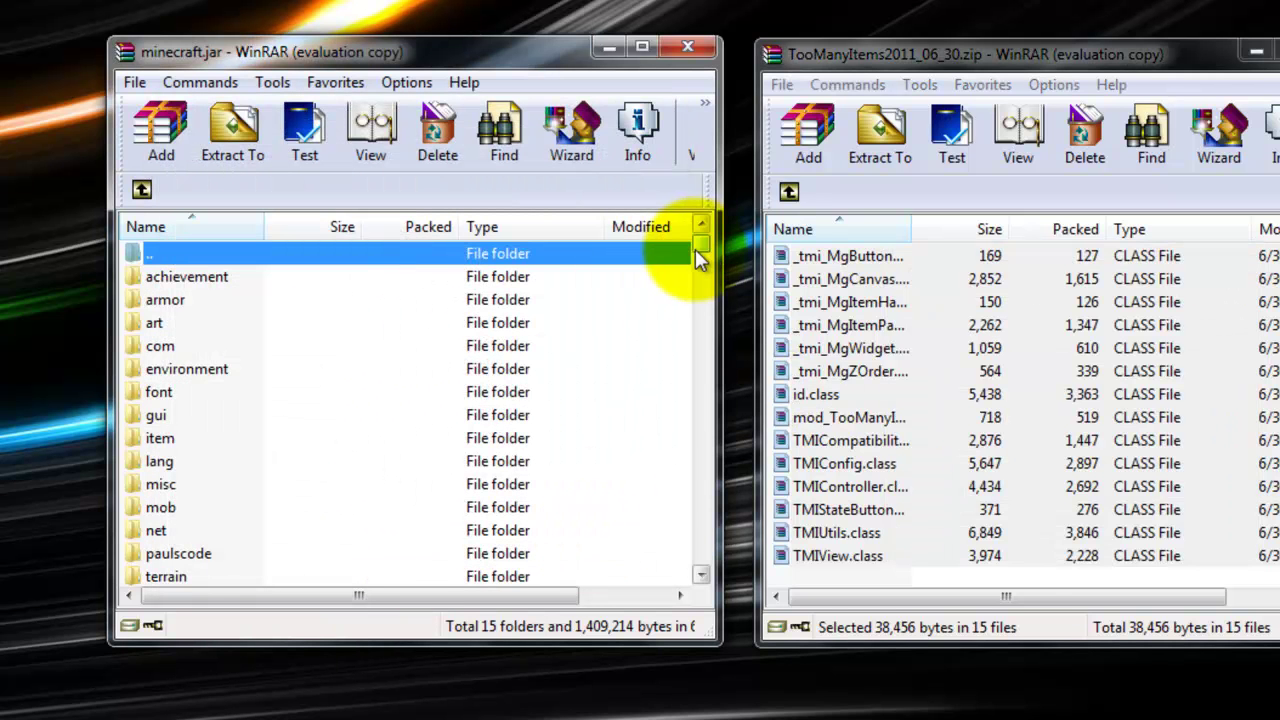
Step: Browse minecraft.jar's folders, then close both WinRAR archive windows
mouse_move(695, 249)
mouse_down()
mouse_move(686, 418)
mouse_move(700, 557)
mouse_move(710, 252)
mouse_up()
click(441, 437)
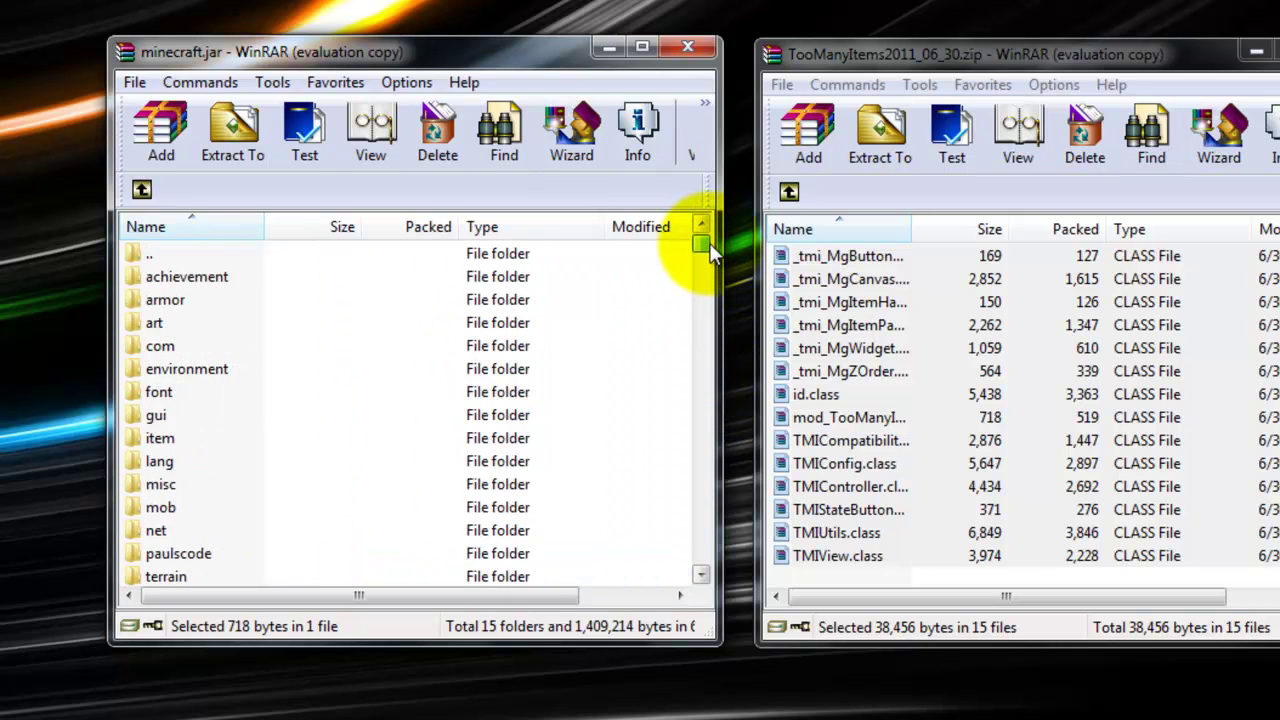
click(170, 390)
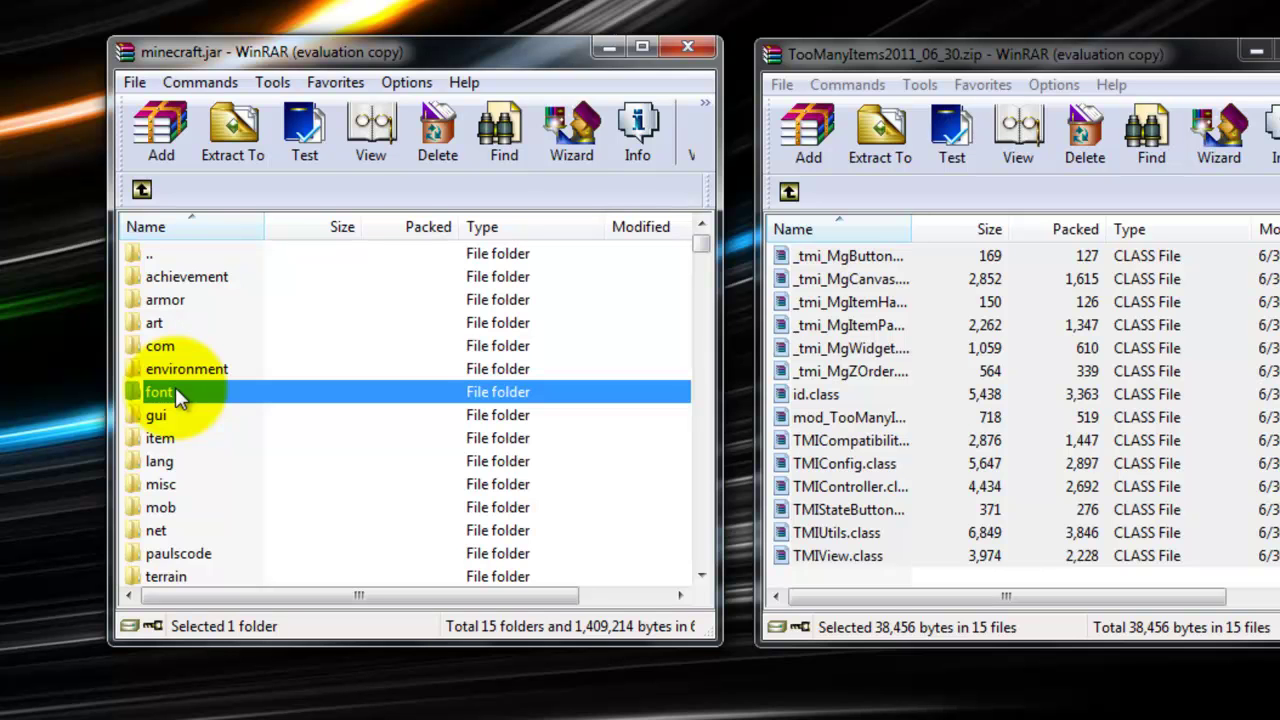
right_click(175, 392)
click(250, 487)
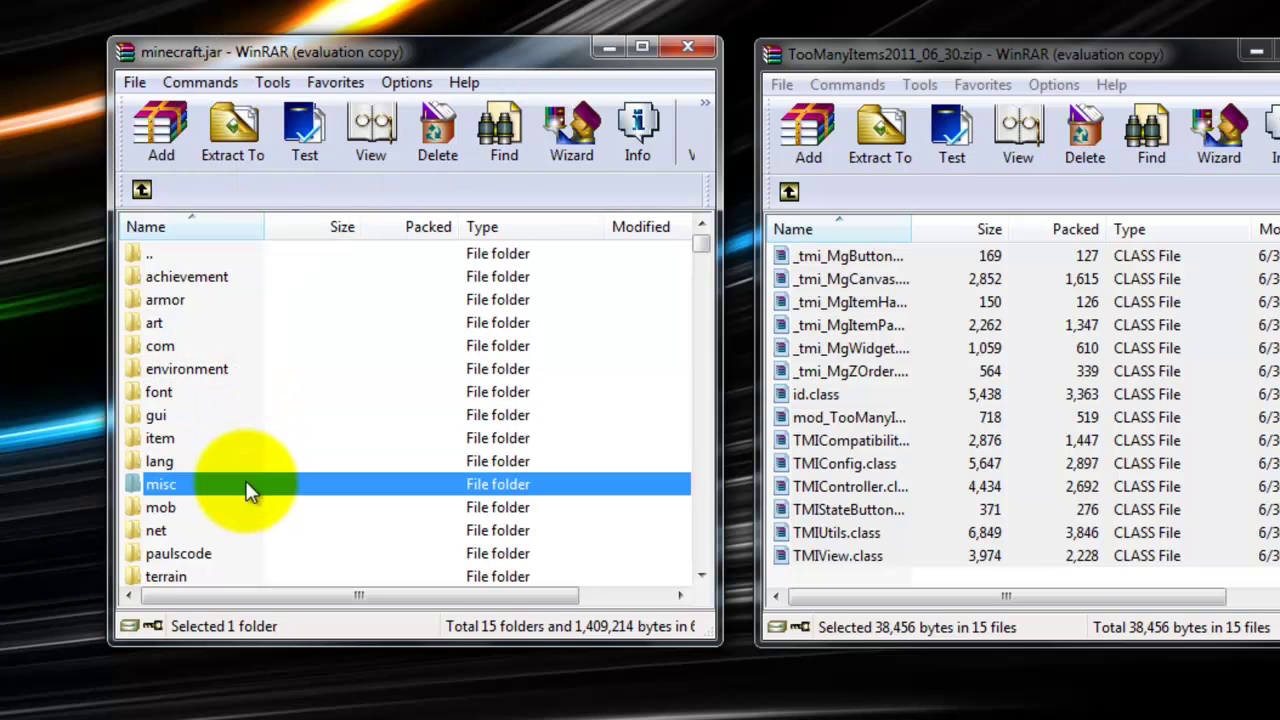
click(240, 390)
click(247, 346)
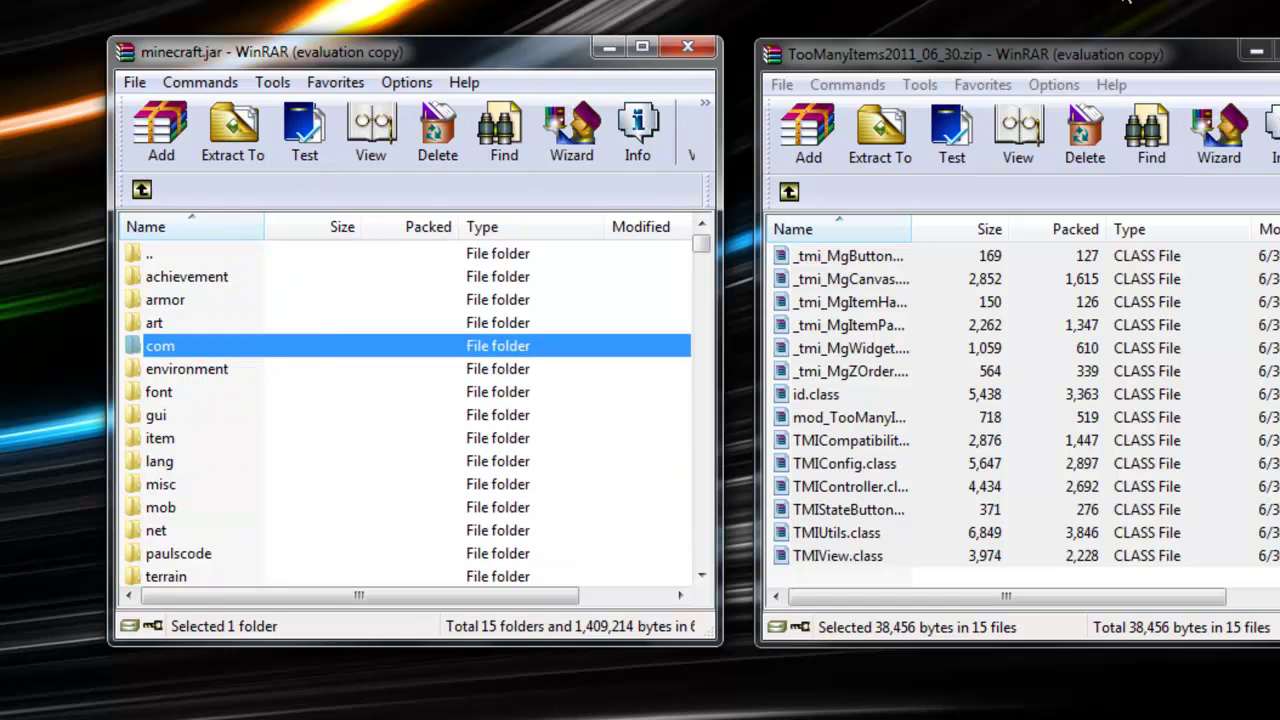
click(1262, 50)
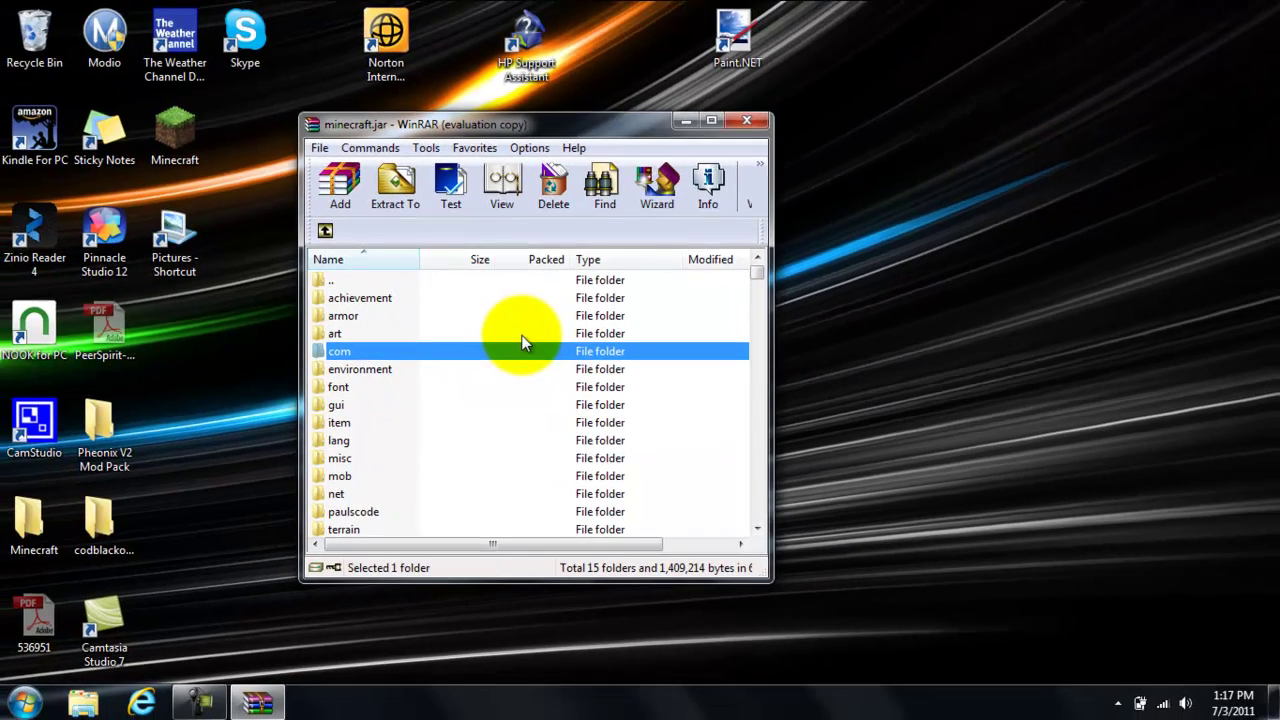
click(522, 334)
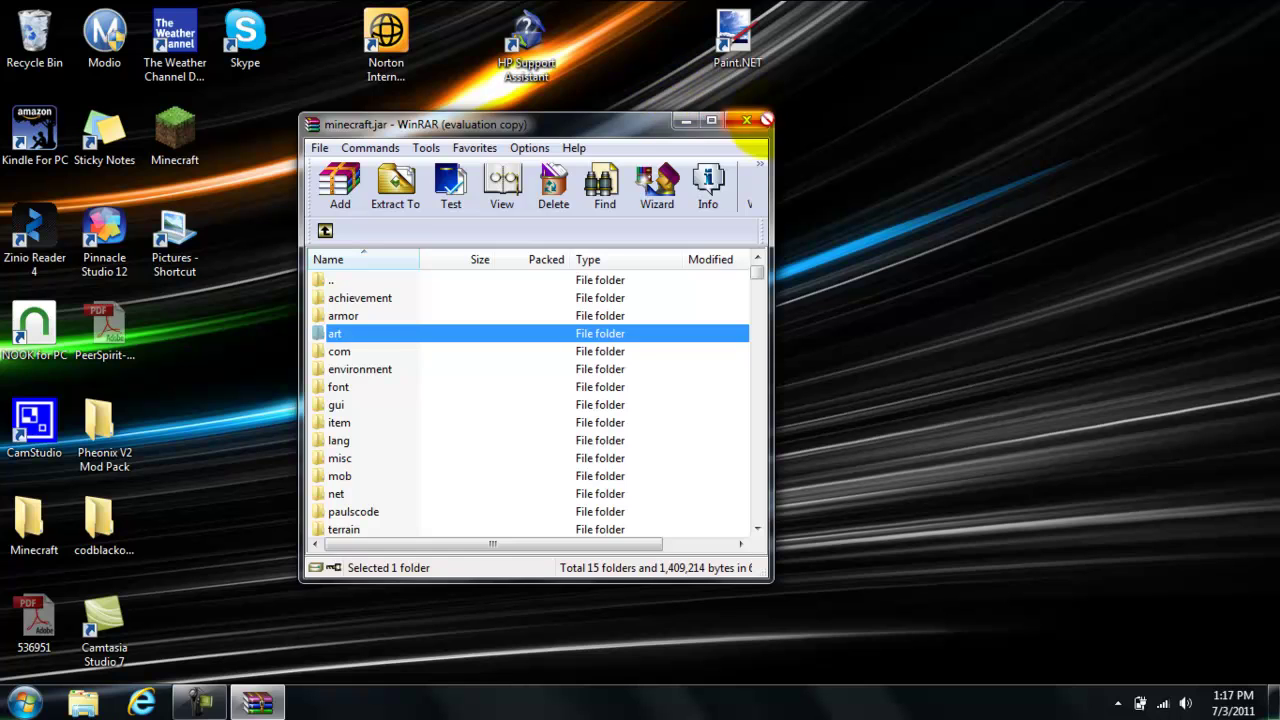
click(747, 121)
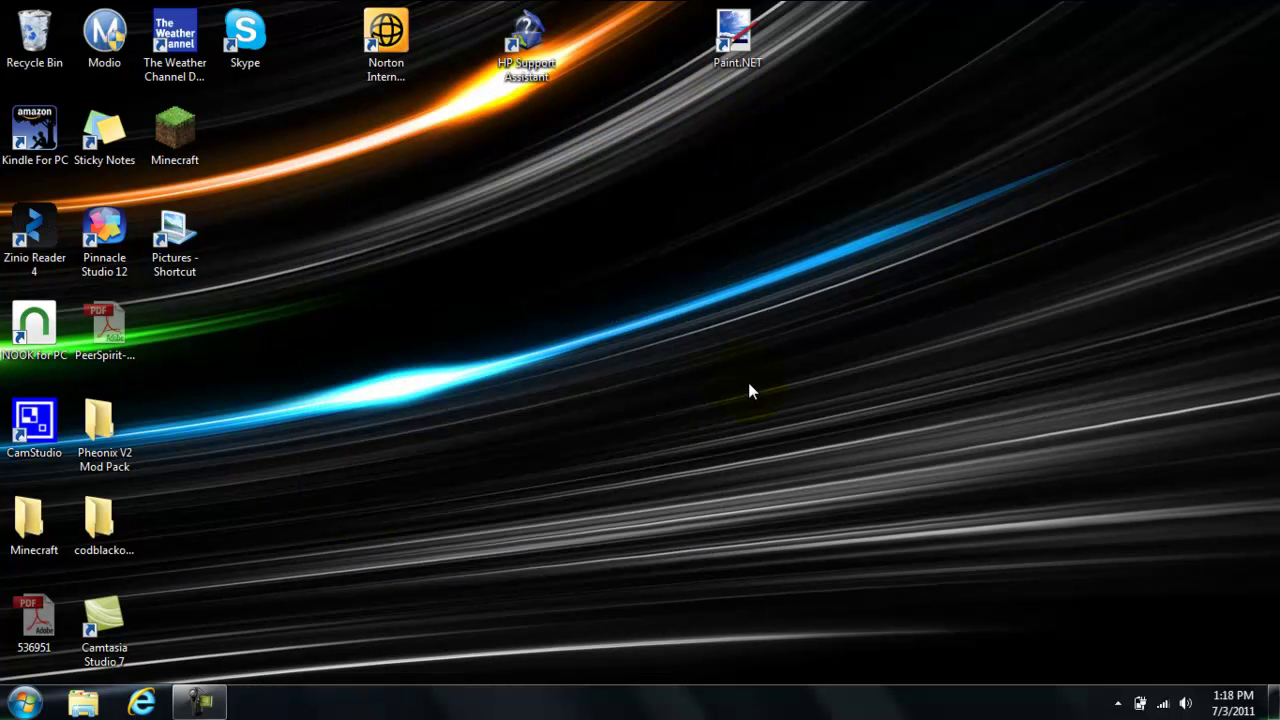
Step: Search %appdata%, open Roaming\.minecraft and select the TooManyItems config text file
drag(748, 382, 579, 409)
key(super)
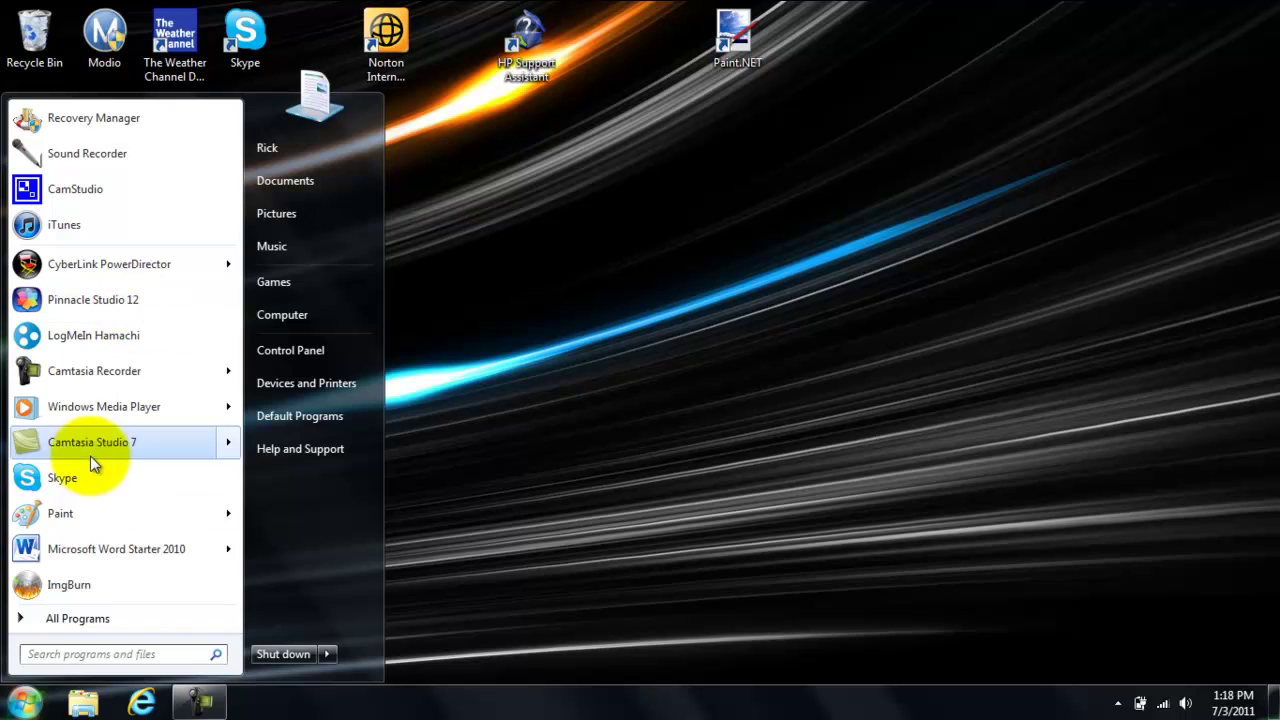
text(%appdata)
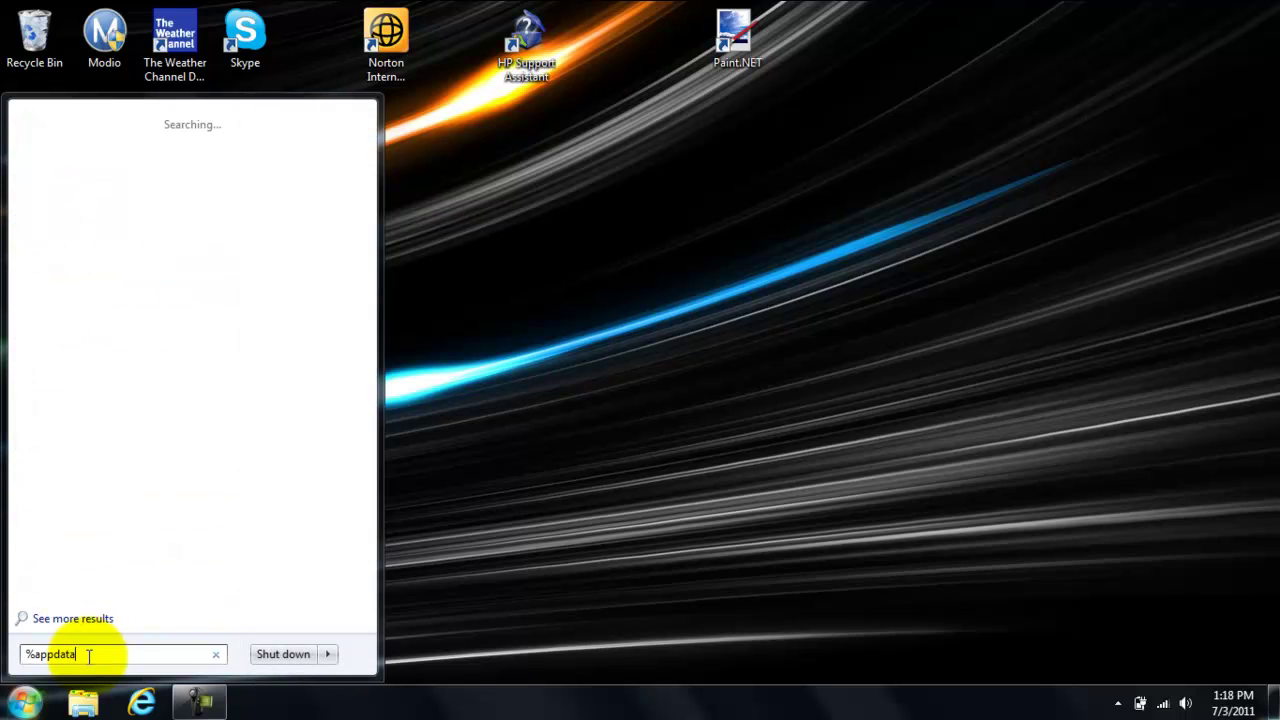
text(%)
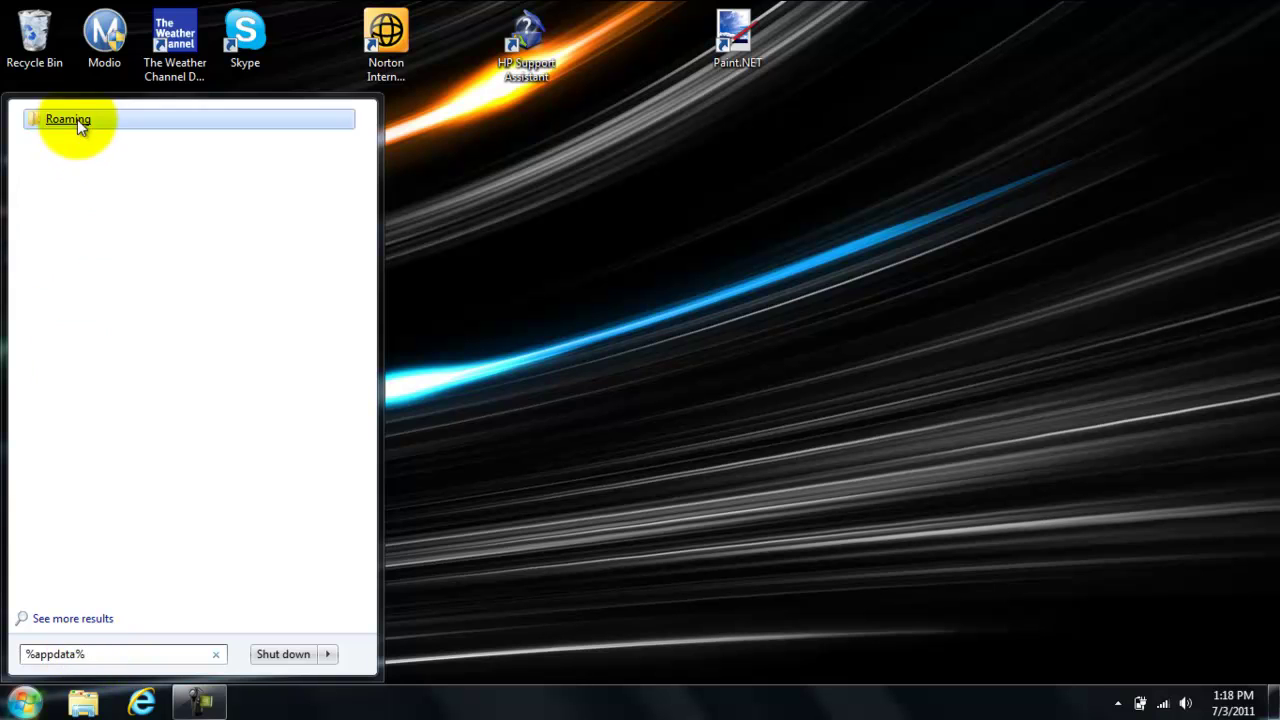
click(77, 119)
double_click(453, 180)
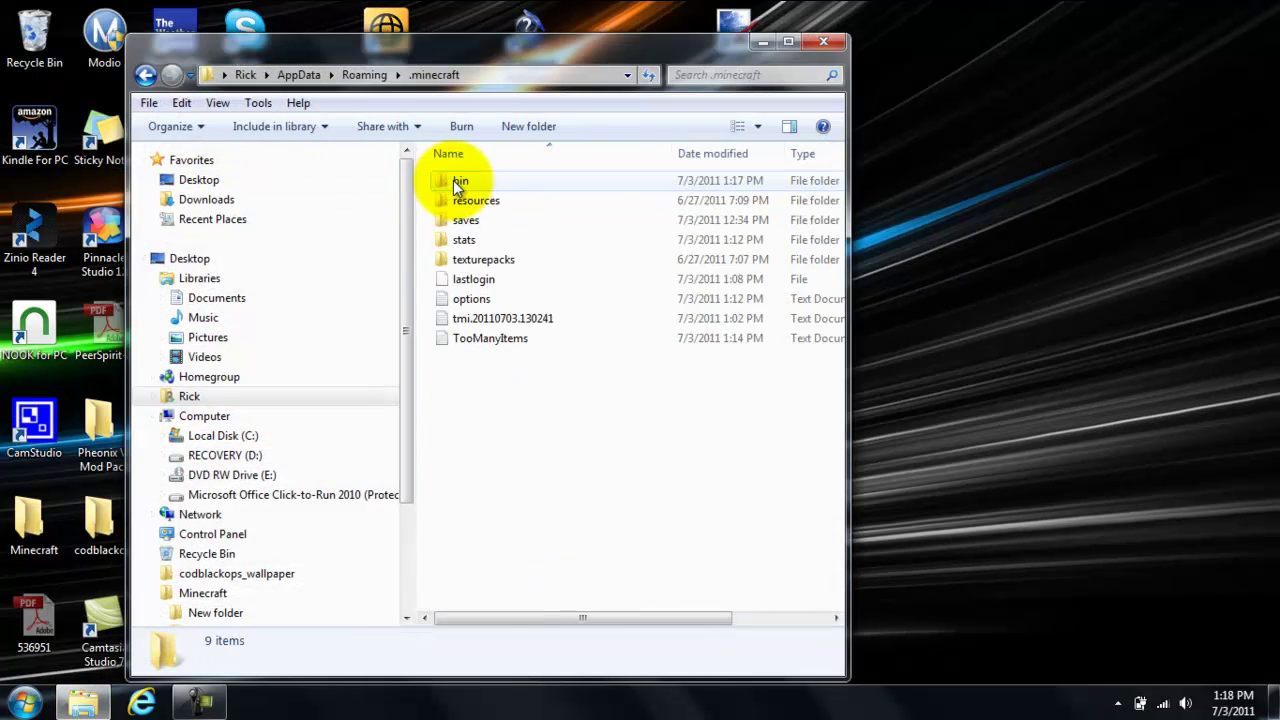
click(490, 340)
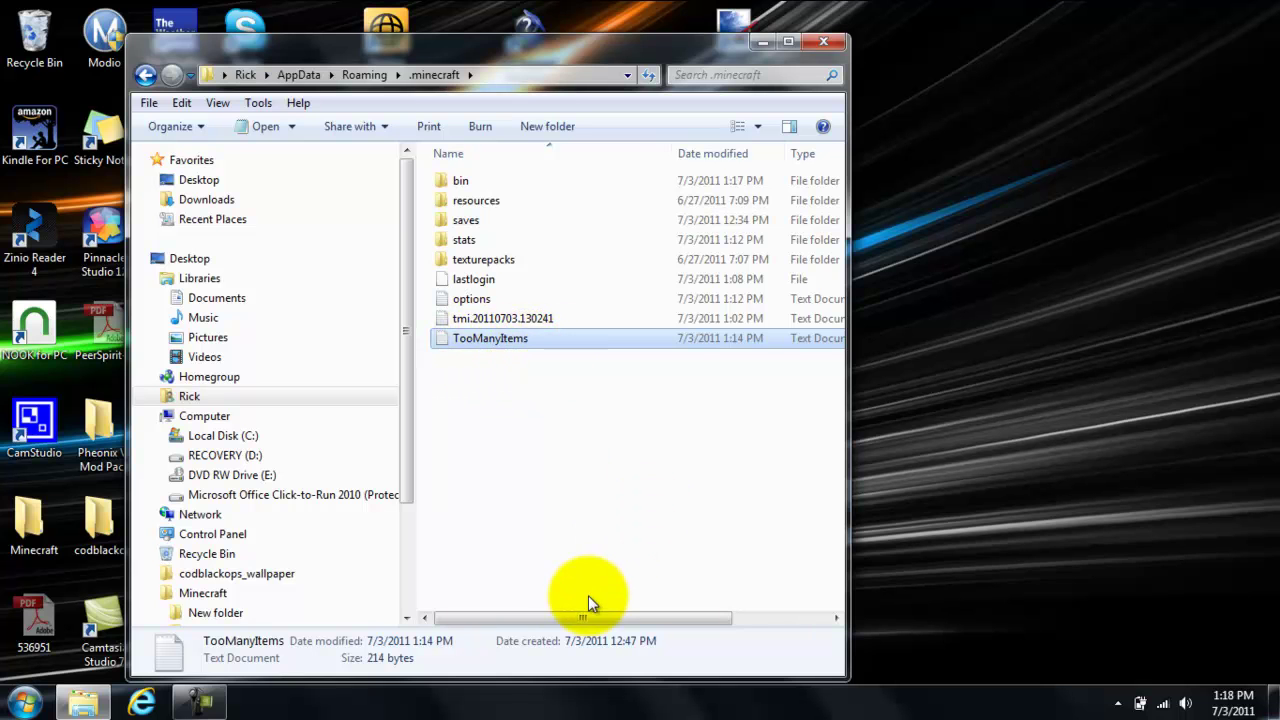
mouse_move(589, 614)
mouse_down()
mouse_move(706, 620)
mouse_move(551, 602)
mouse_up()
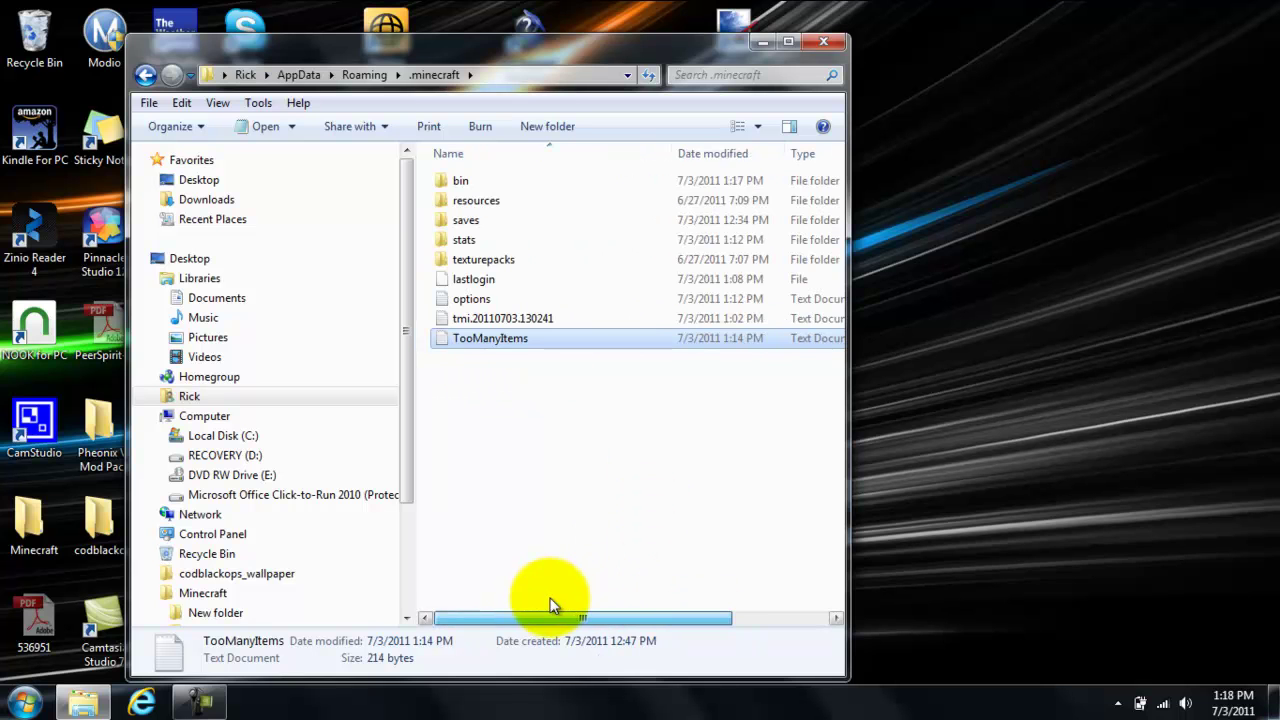
Step: Open the TooManyItems config in Notepad and set its font to Lucida Console size 14
double_click(588, 342)
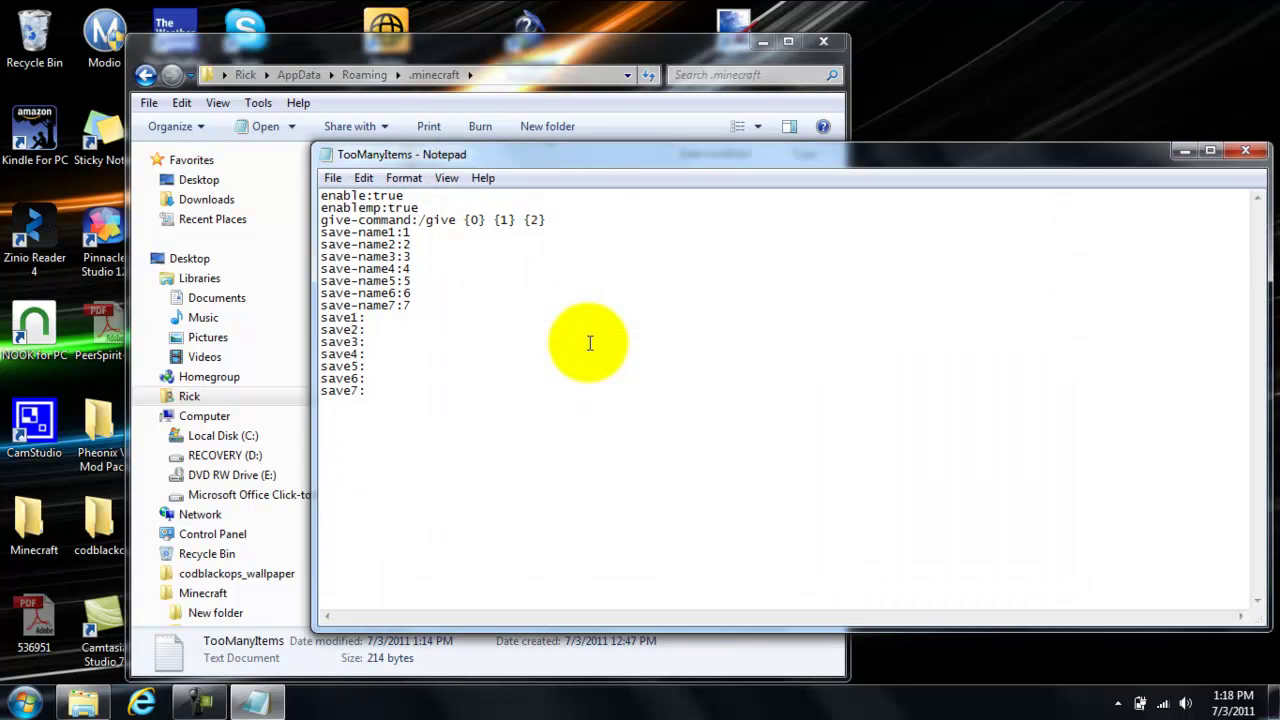
drag(545, 231, 300, 177)
click(505, 240)
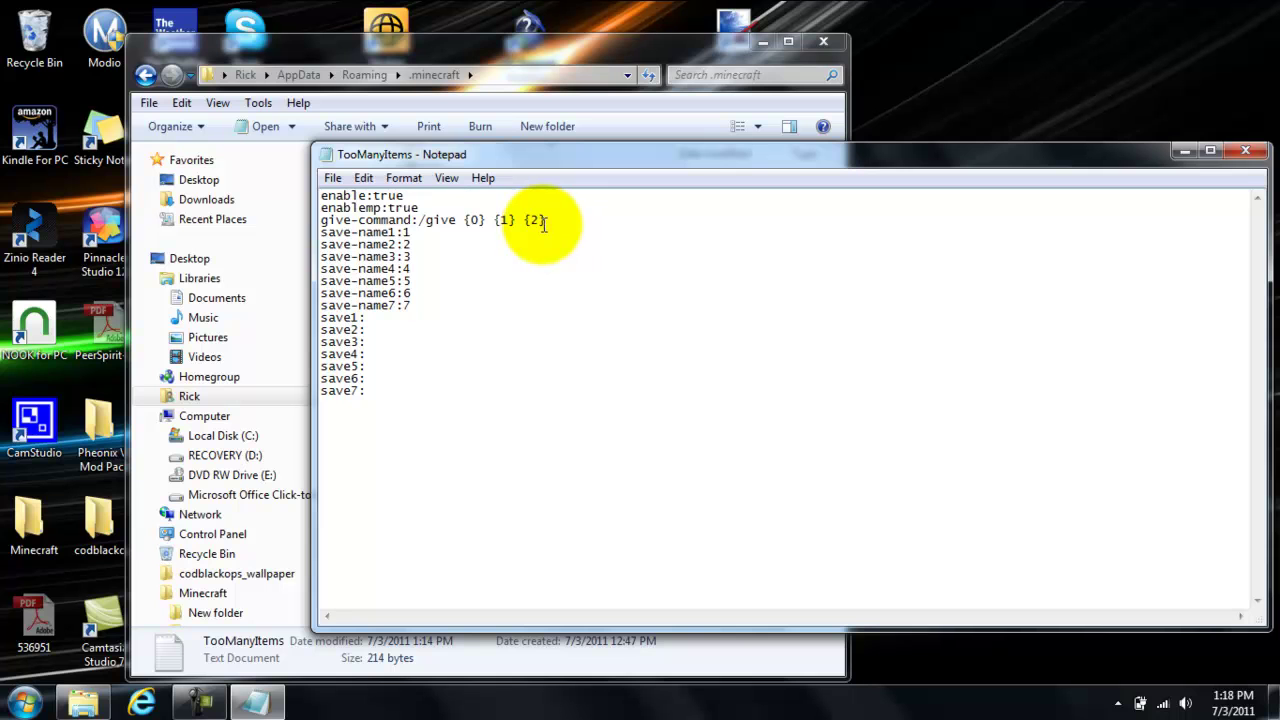
drag(547, 222, 337, 157)
click(341, 174)
mouse_move(372, 180)
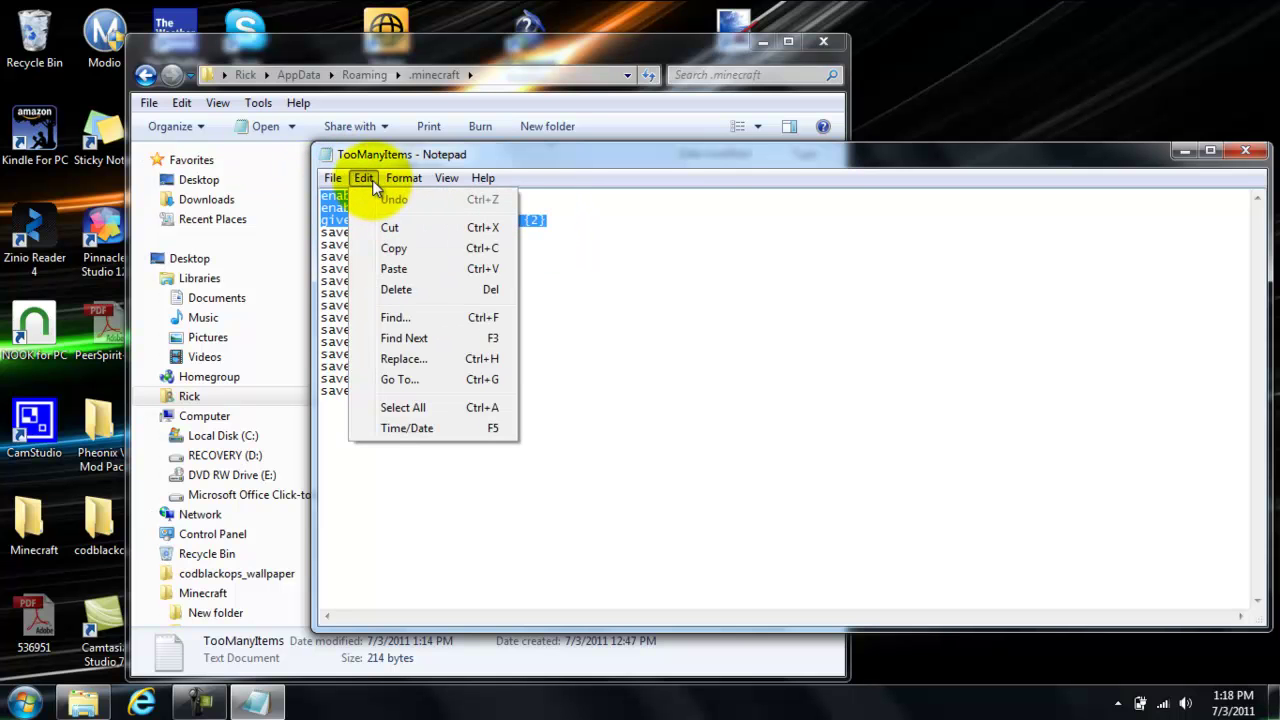
click(415, 218)
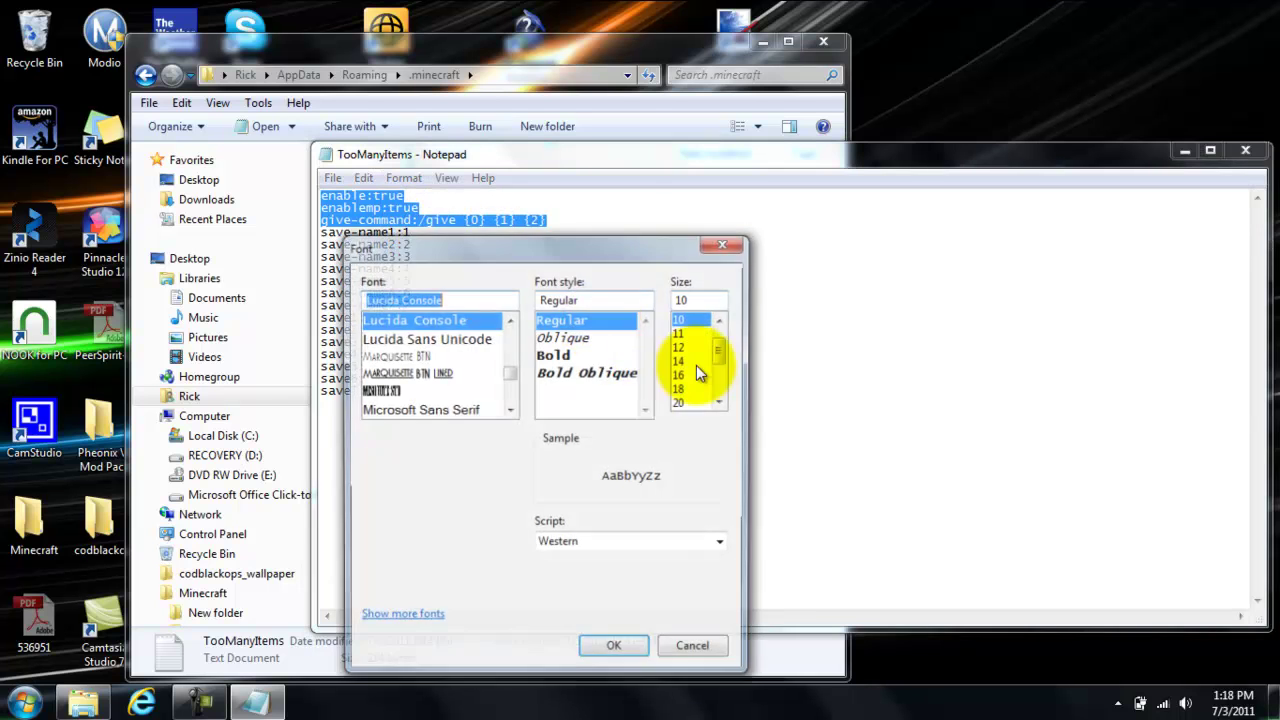
click(688, 362)
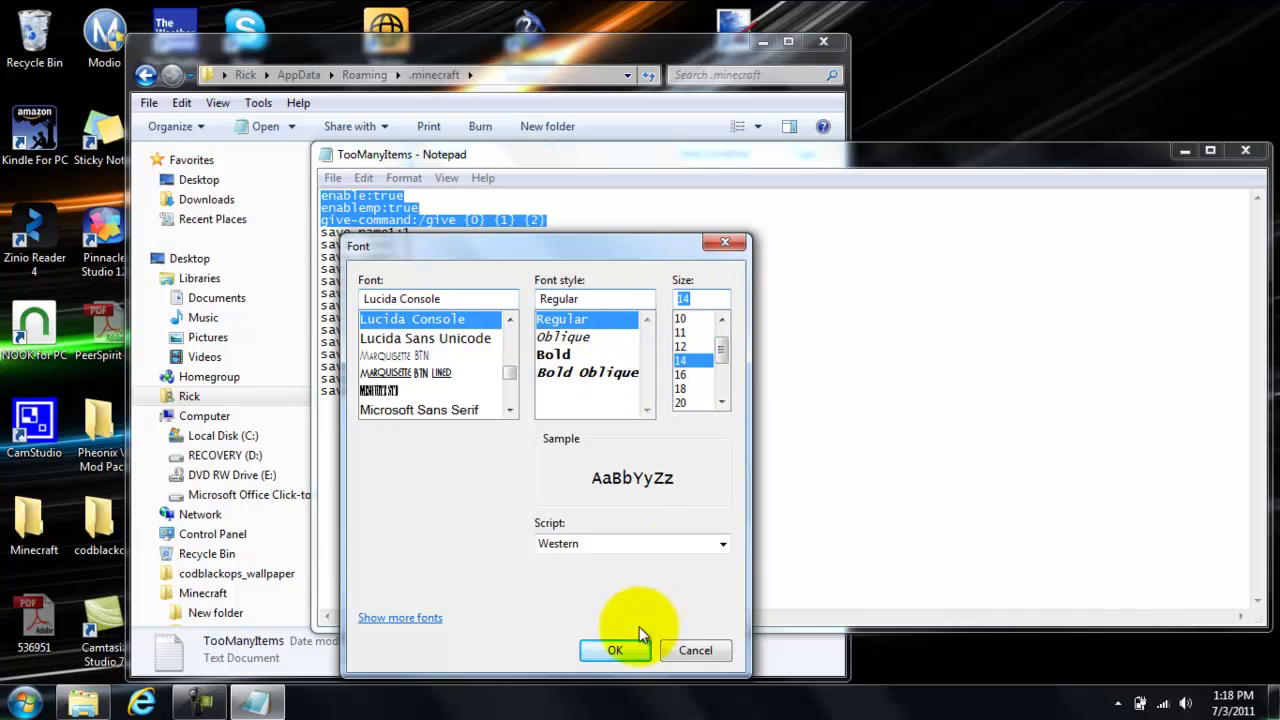
click(622, 648)
click(650, 471)
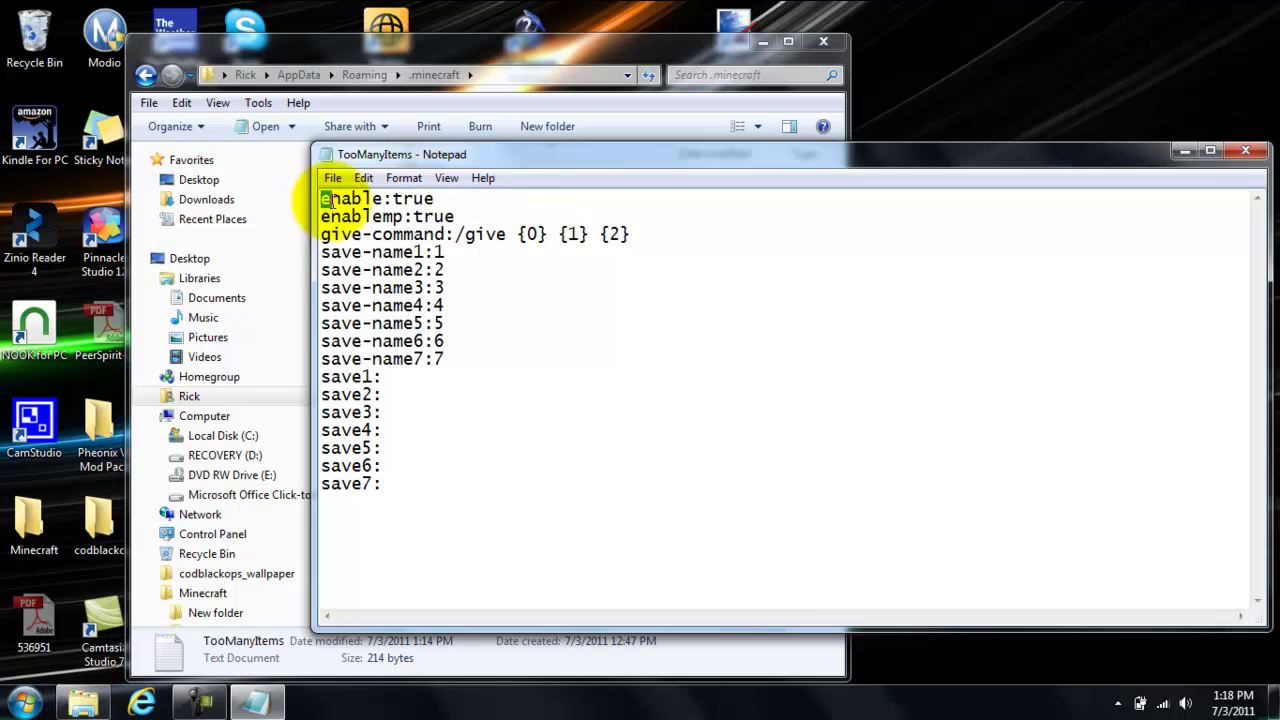
Step: Locate the give-command line and its {0} {1} {2} placeholders in the config
drag(323, 200, 478, 216)
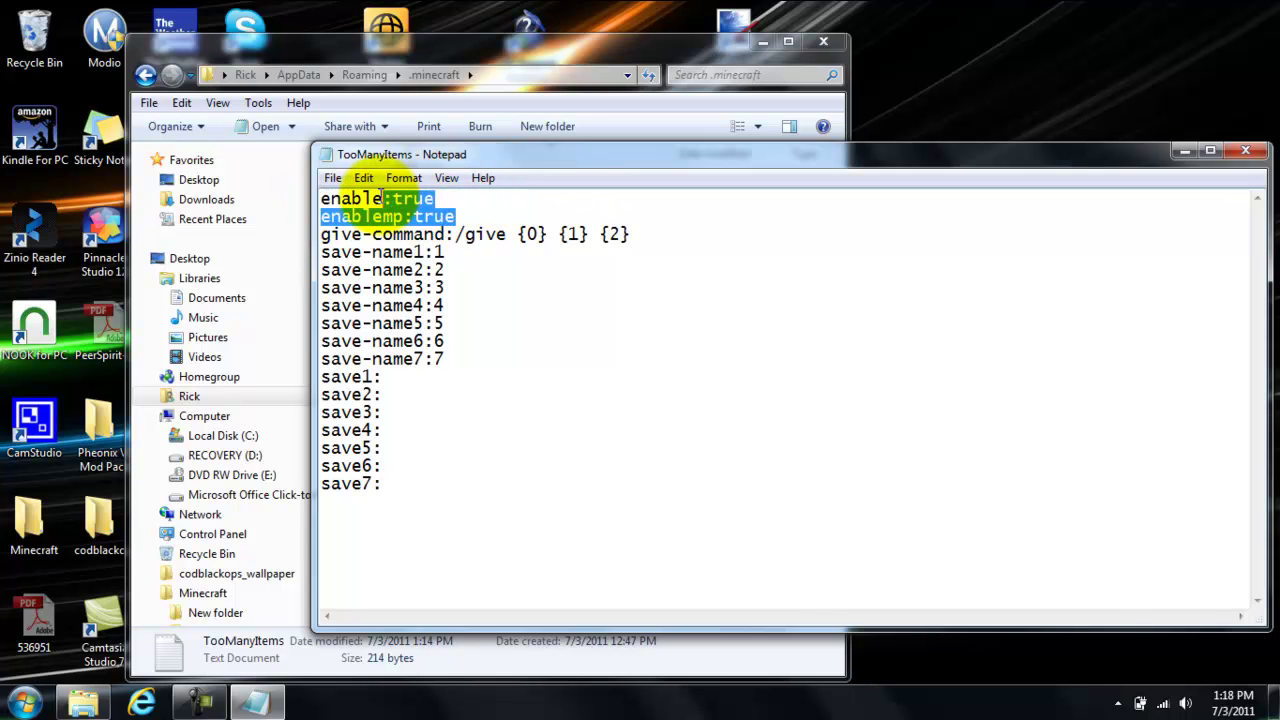
click(455, 199)
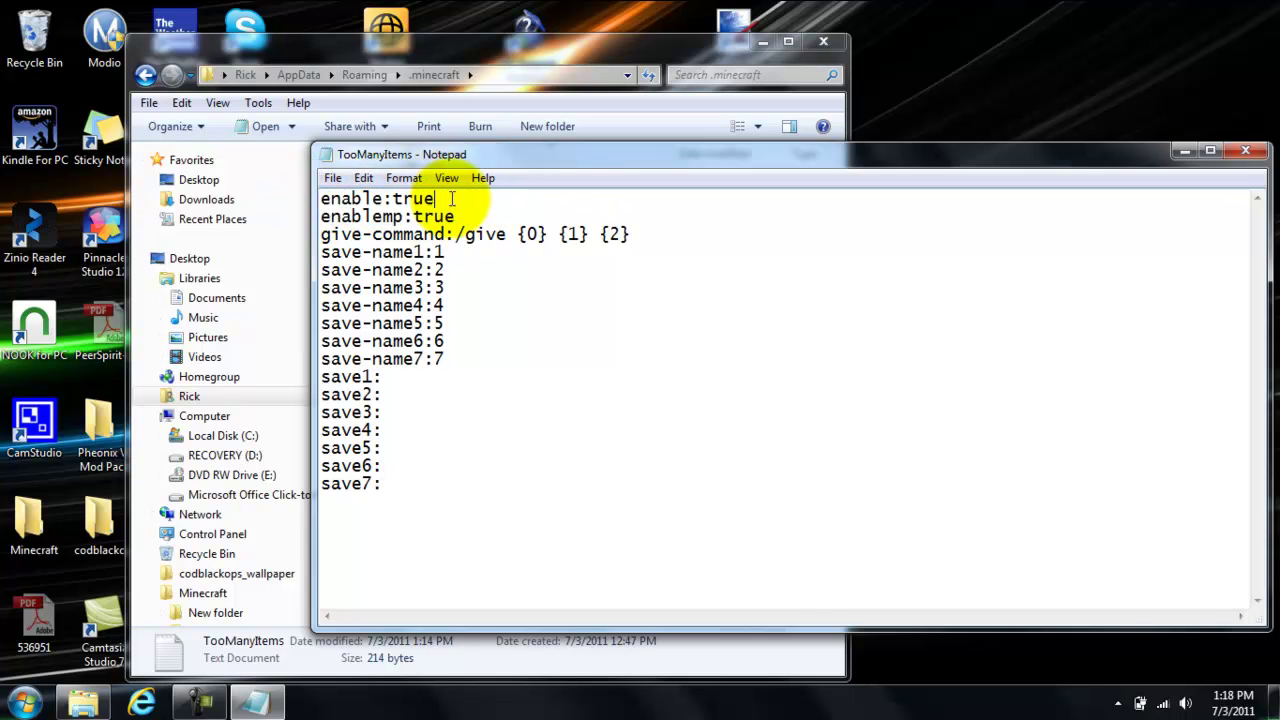
drag(323, 236, 300, 278)
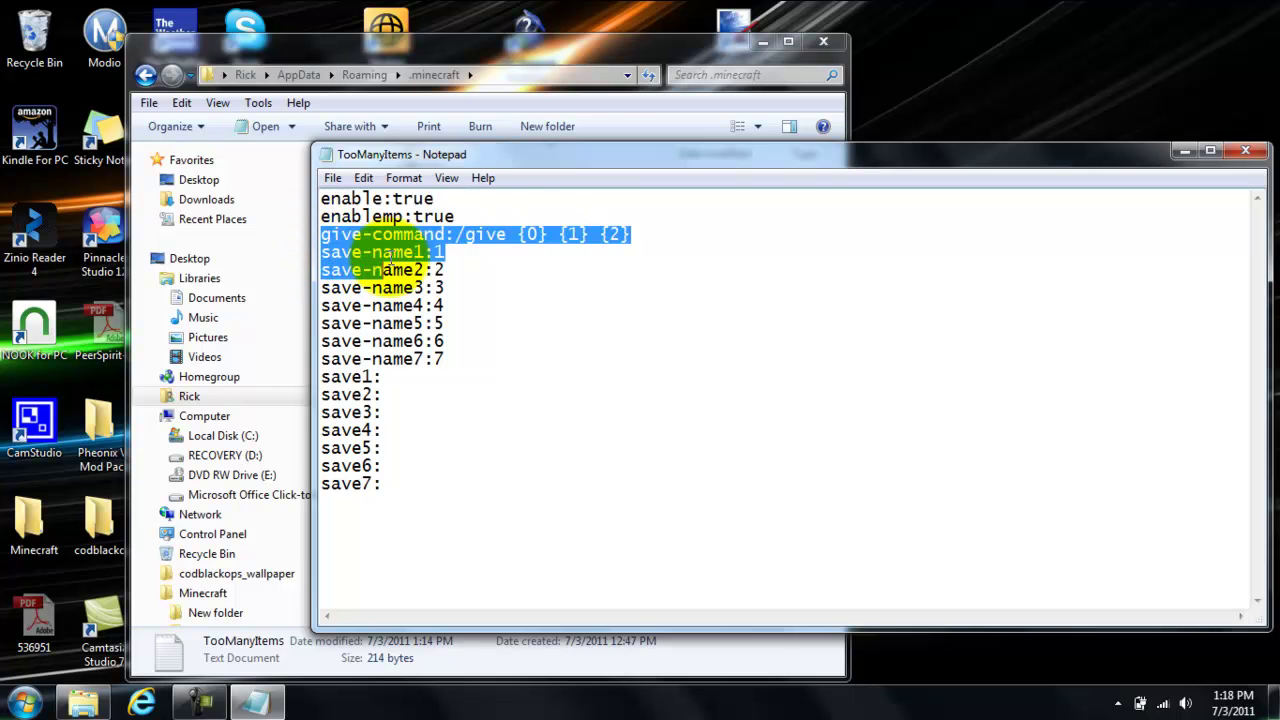
click(514, 229)
shift+click(557, 238)
shift+click(592, 246)
shift+click(494, 240)
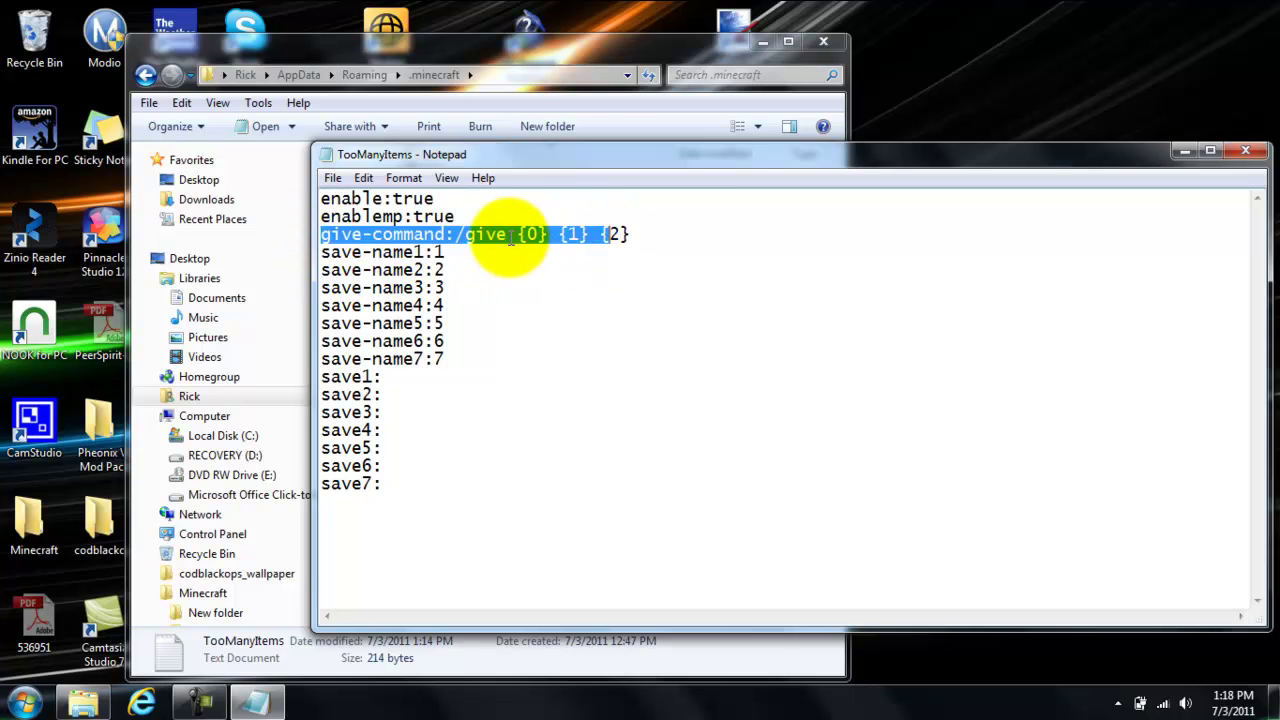
mouse_move(462, 236)
mouse_down()
mouse_move(511, 220)
mouse_move(577, 257)
mouse_move(622, 251)
mouse_up()
click(622, 250)
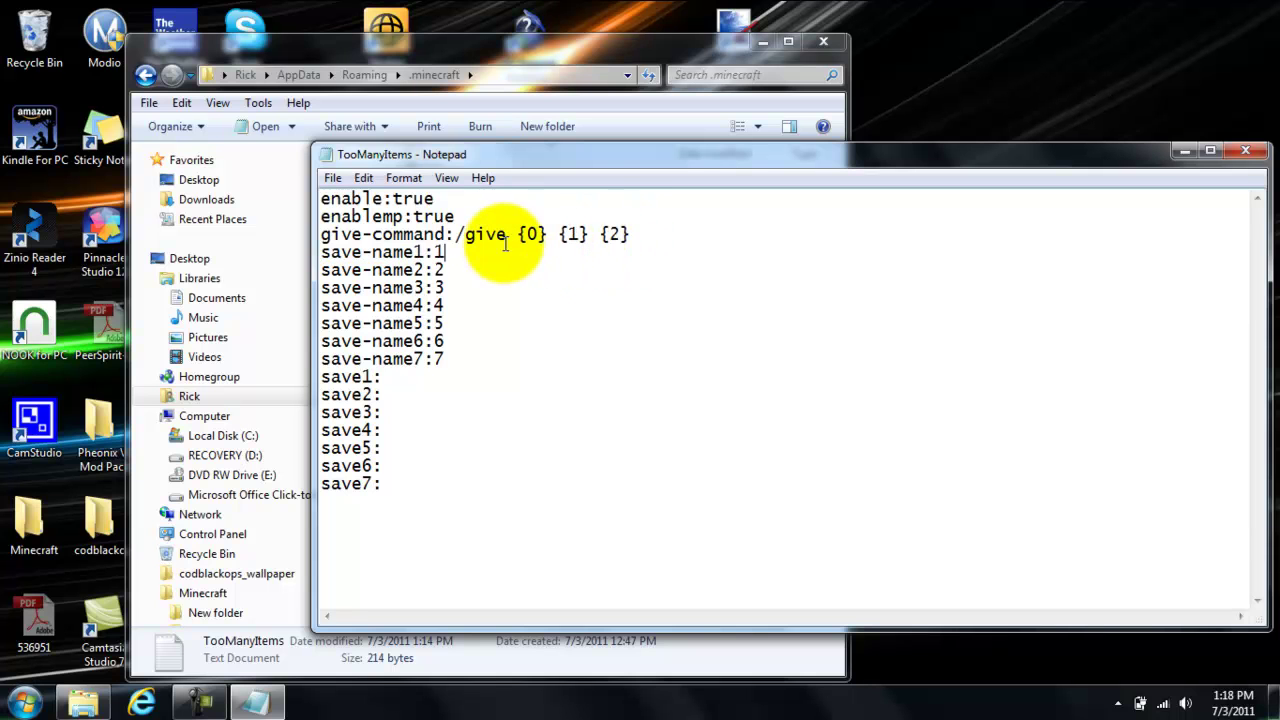
drag(507, 236, 640, 243)
click(631, 249)
text({3)
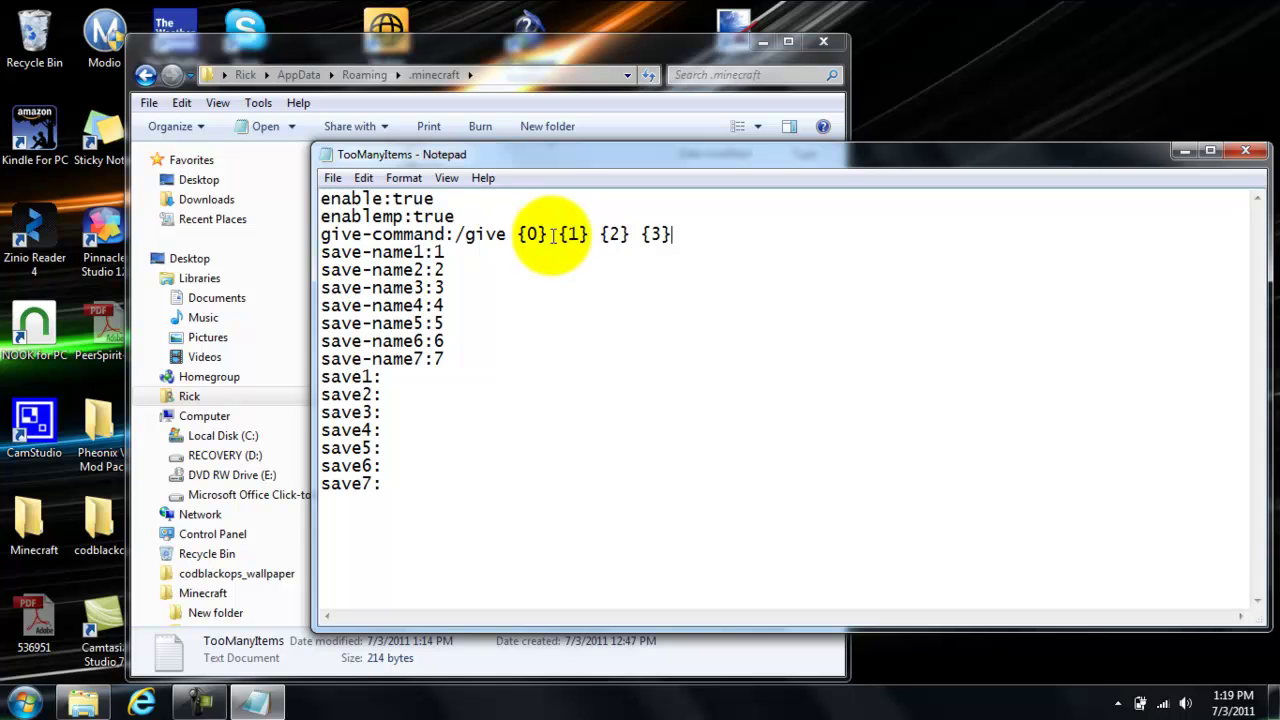
Step: Append {3} to the give-command line and save the config via File > Save
double_click(714, 270)
click(332, 178)
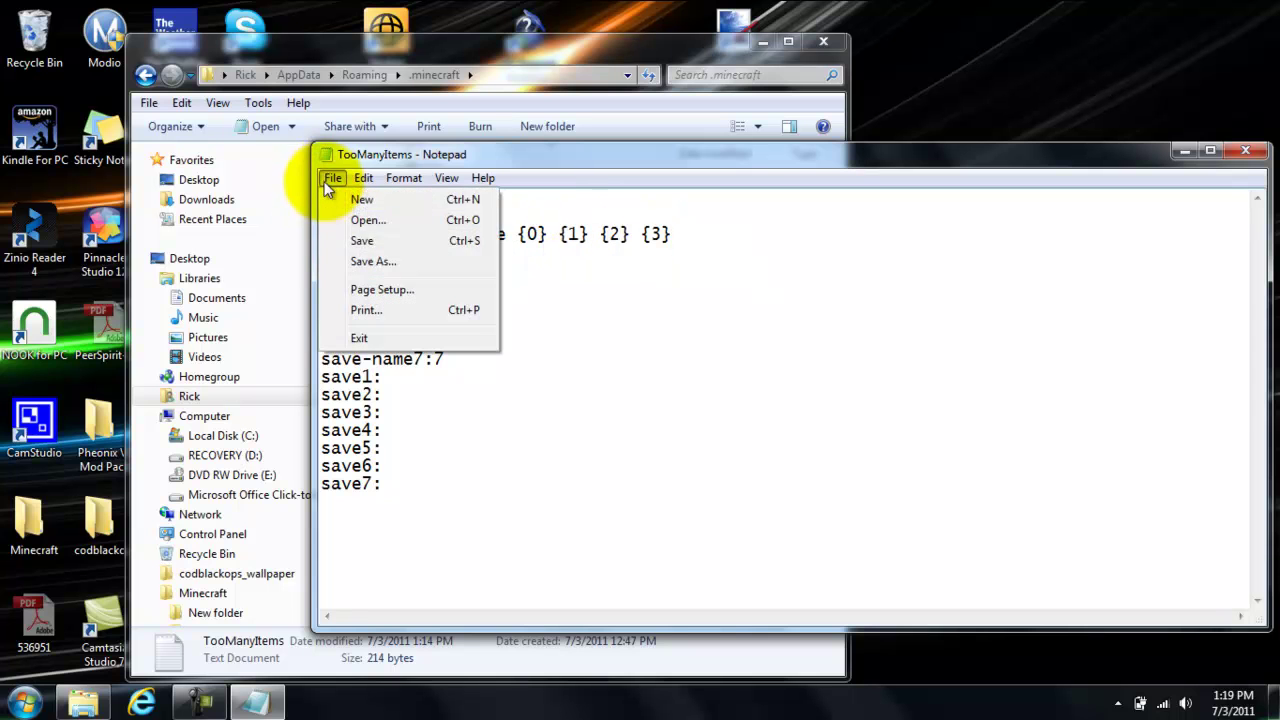
click(352, 240)
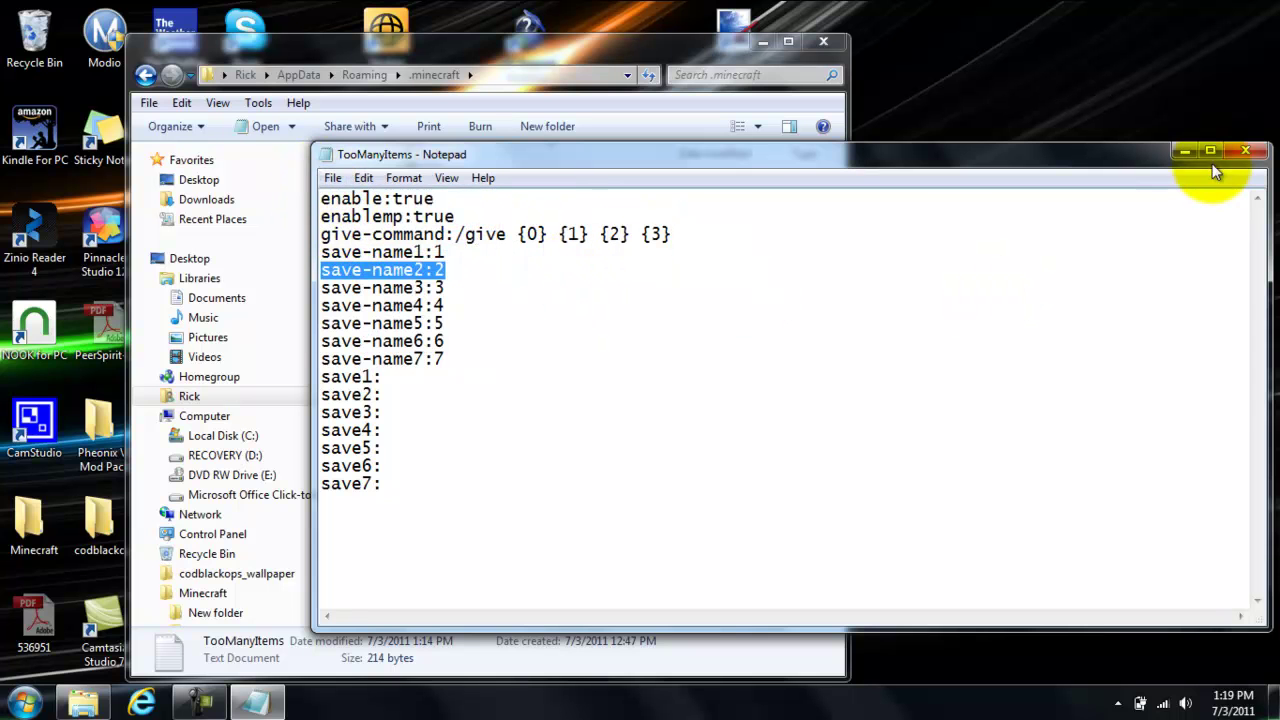
Step: Close Notepad and the .minecraft folder, launch Minecraft, allow it to run, and log in
click(1248, 150)
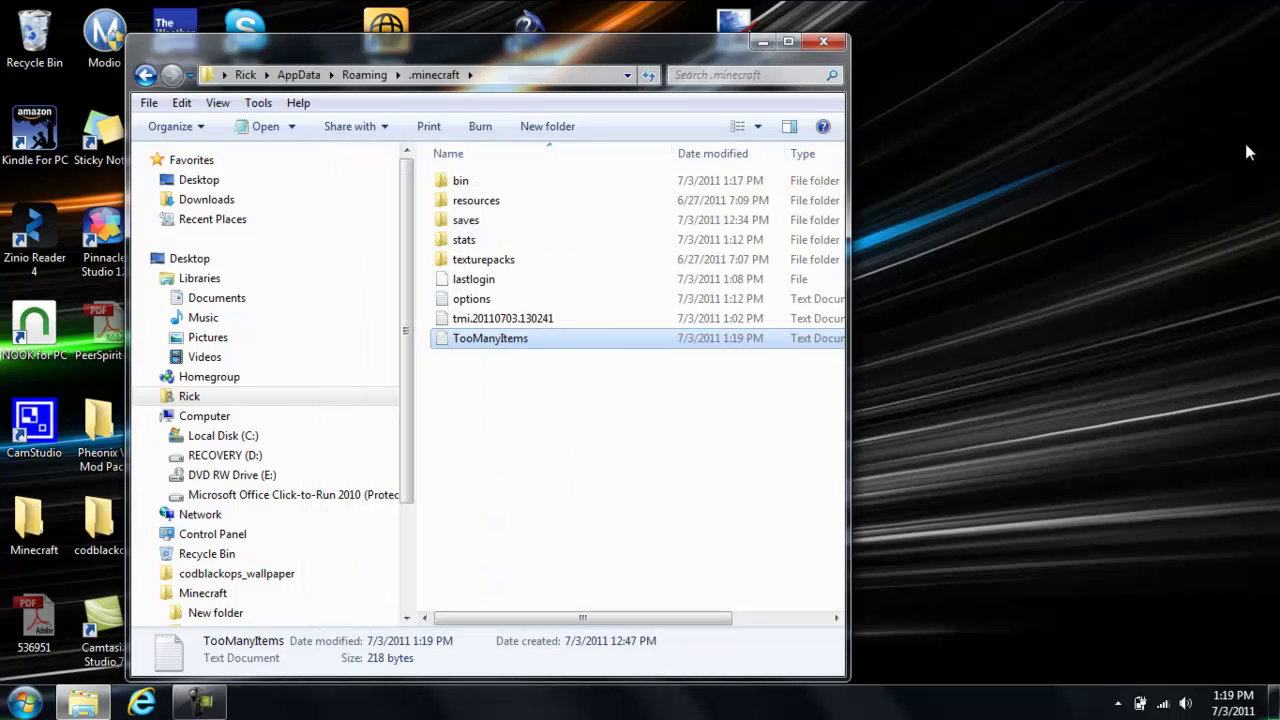
click(823, 42)
double_click(210, 153)
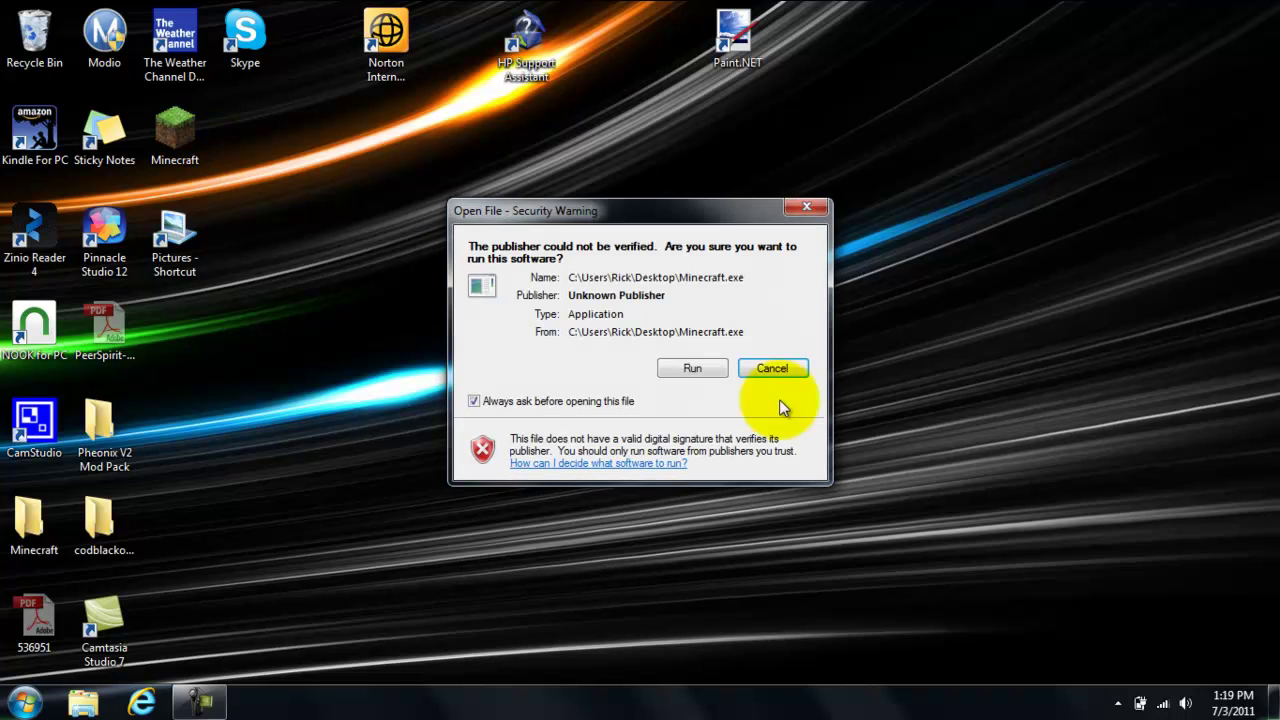
click(703, 370)
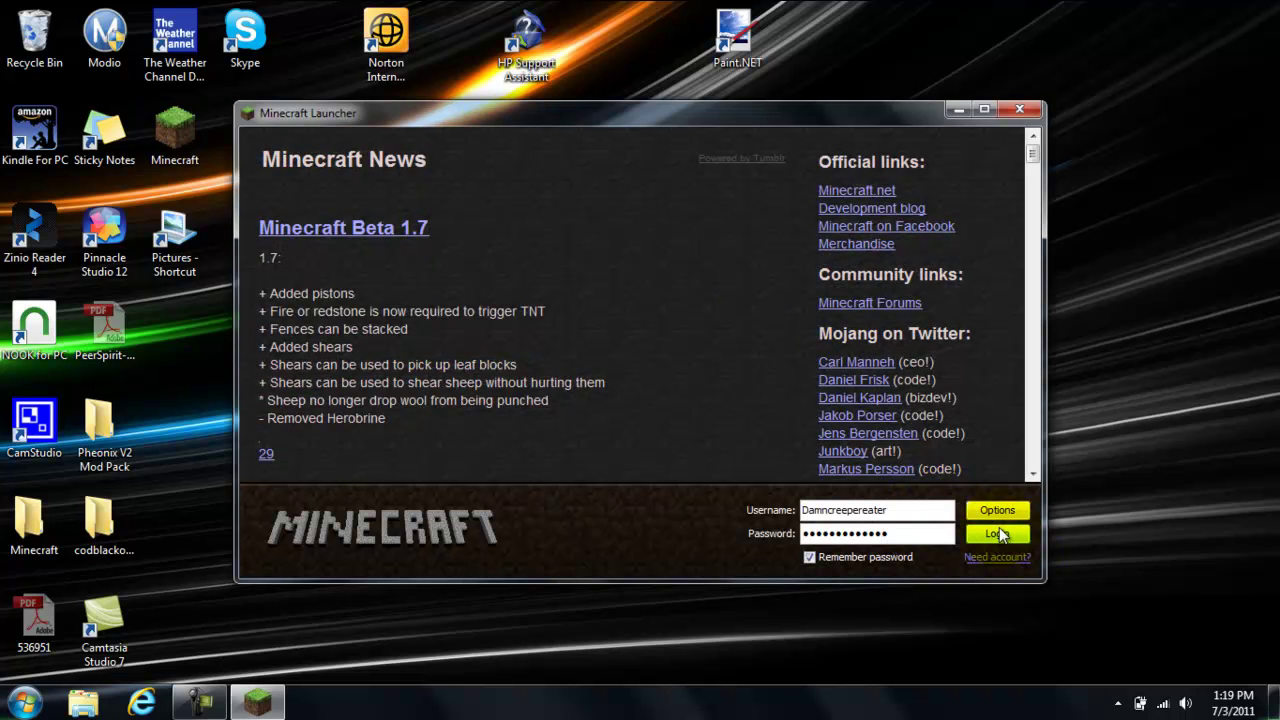
click(1000, 535)
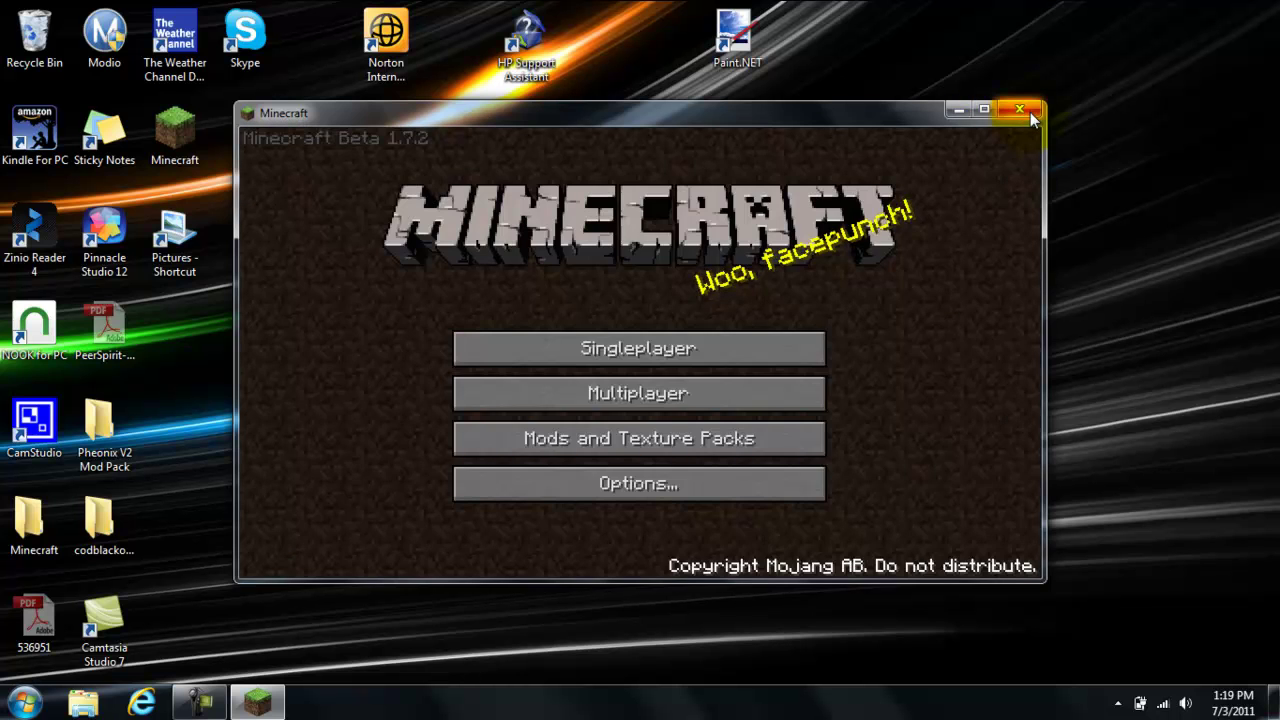
Step: Switch from the game to the server console and run op with the player's name
click(986, 111)
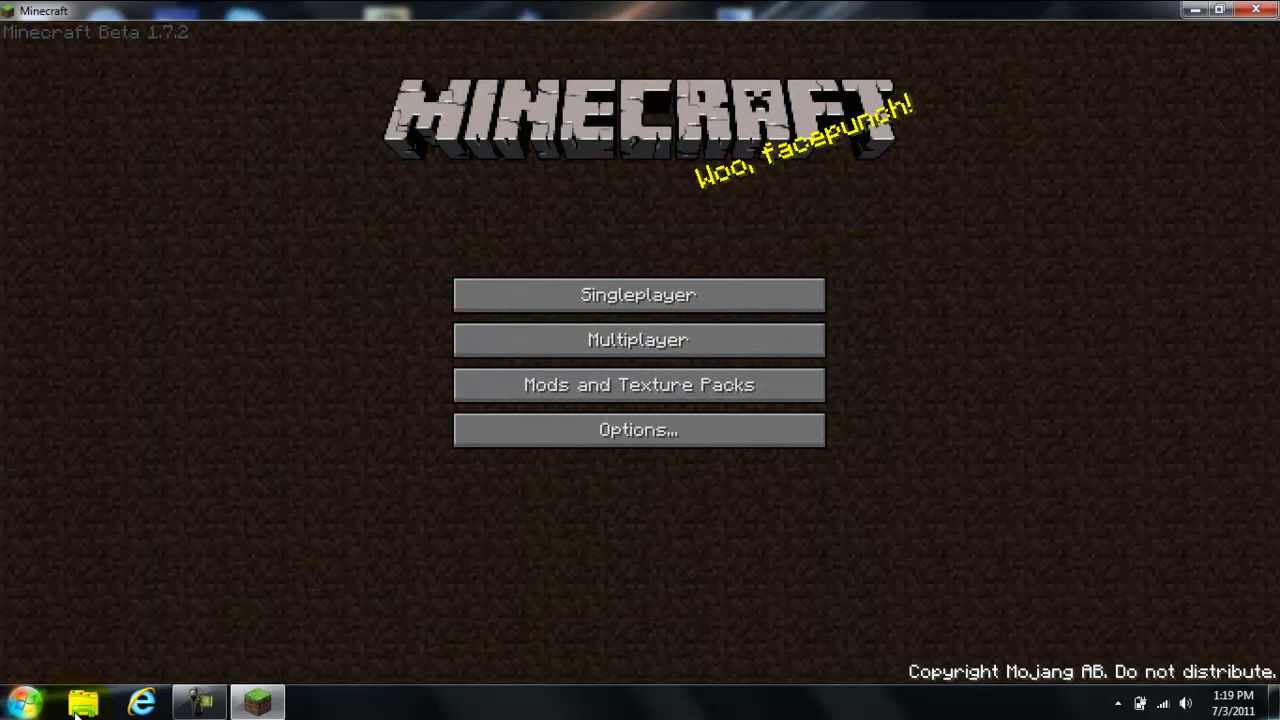
click(2, 706)
click(2, 706)
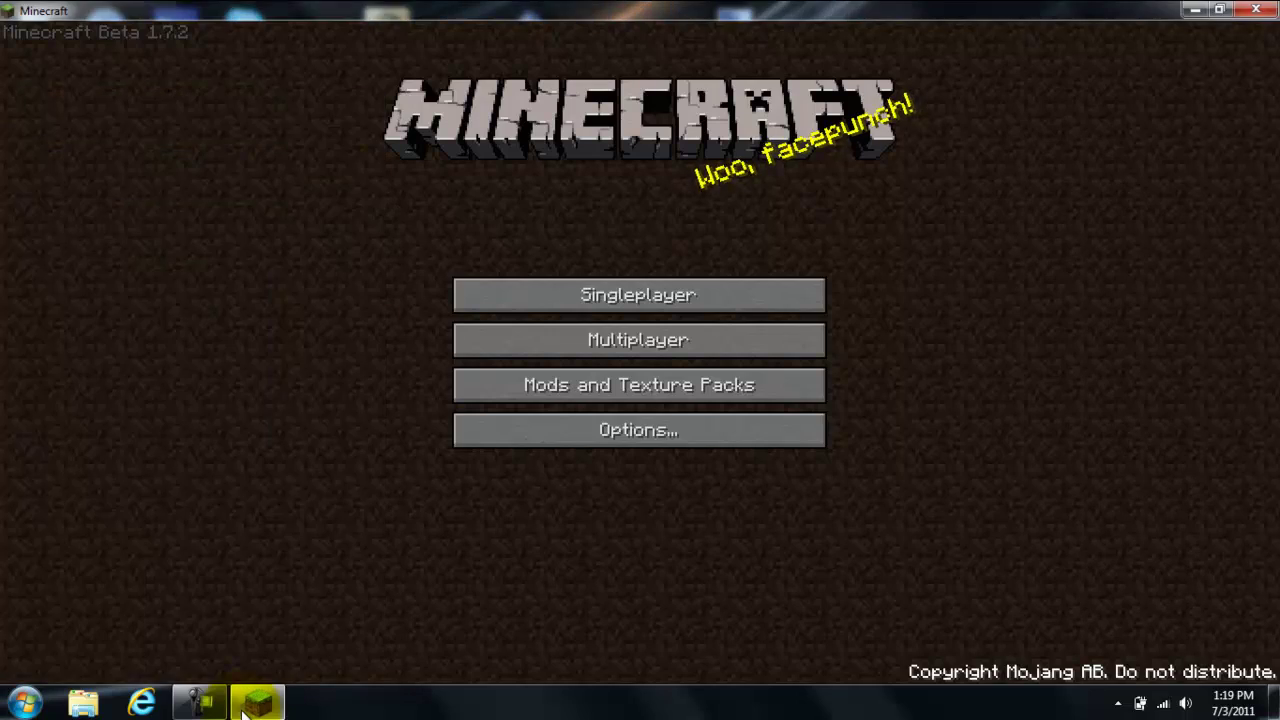
click(258, 703)
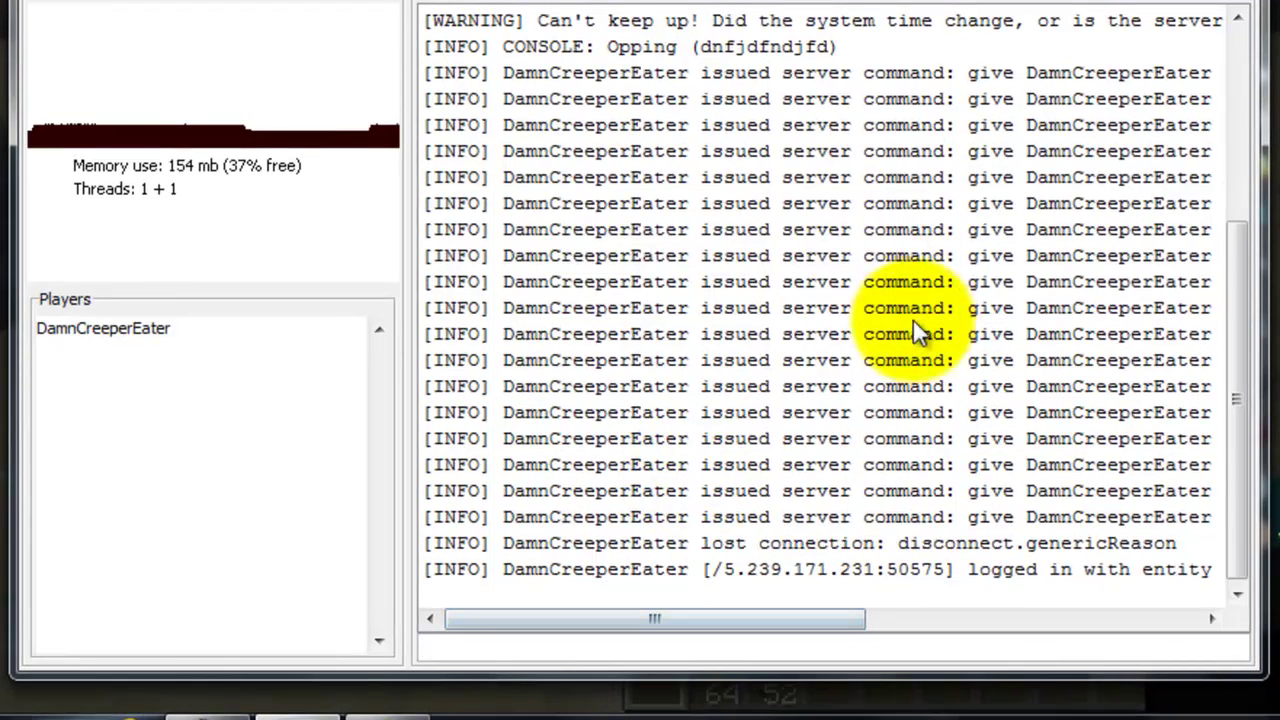
mouse_move(920, 334)
mouse_down()
mouse_move(712, 85)
mouse_move(829, 643)
mouse_up()
click(840, 648)
text(op Damncr)
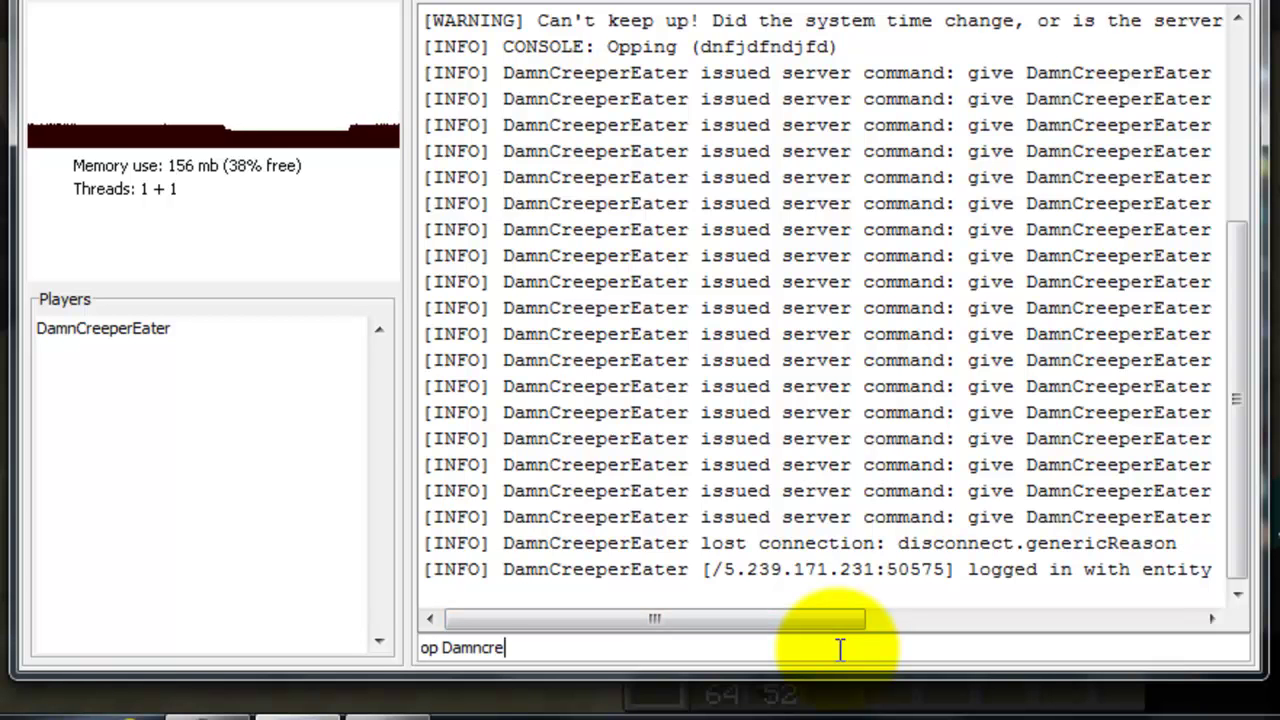
text(epea)
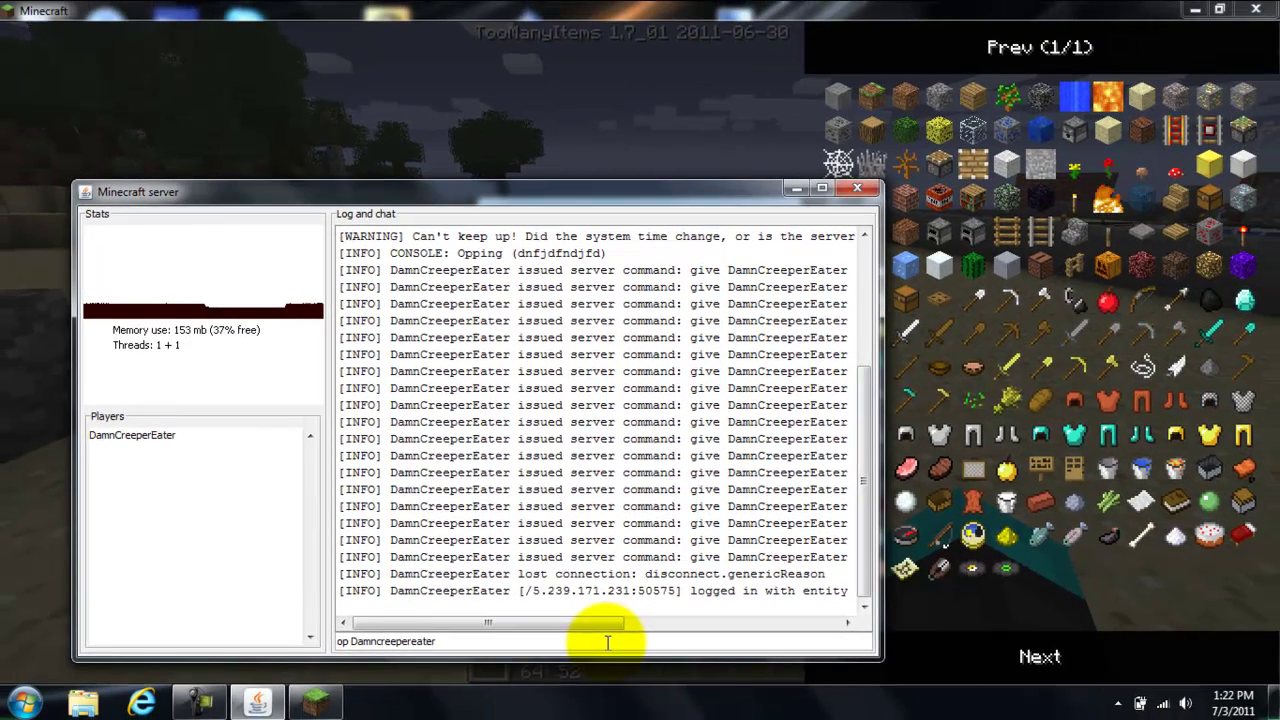
key(Return)
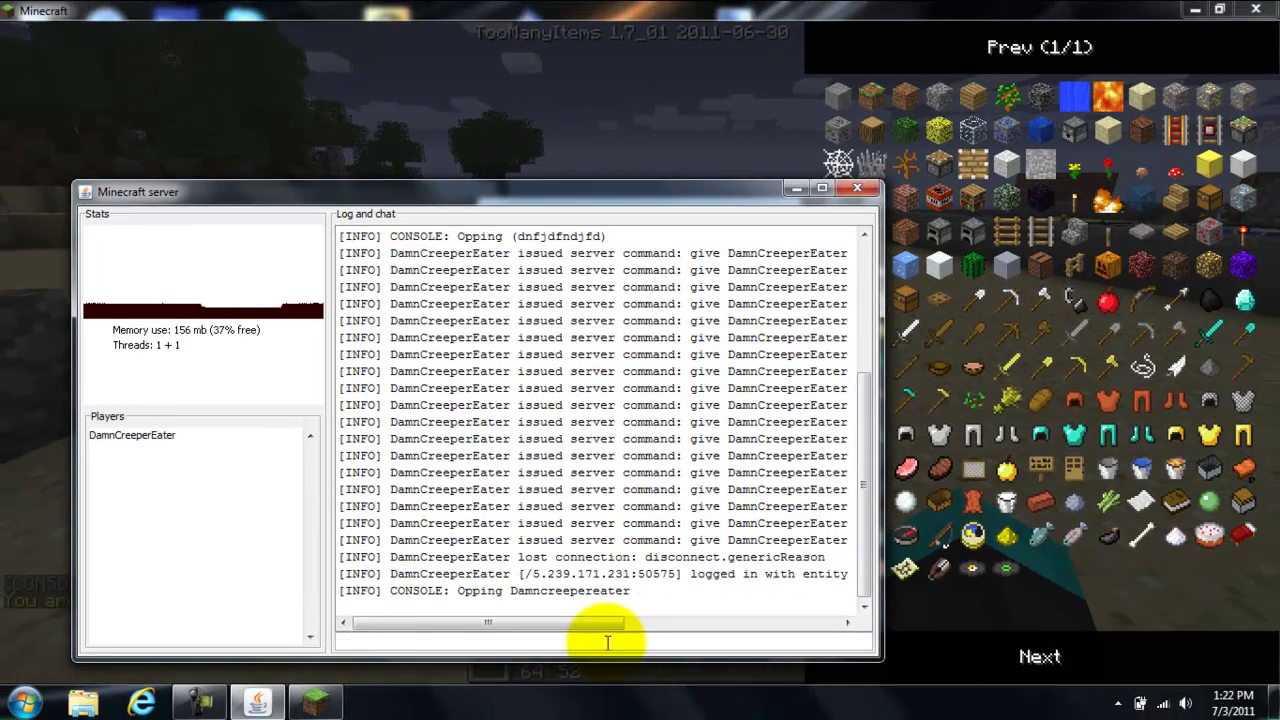
Step: Spawn full stacks of item 96, sand, fire and other items from the TMI panel
click(438, 669)
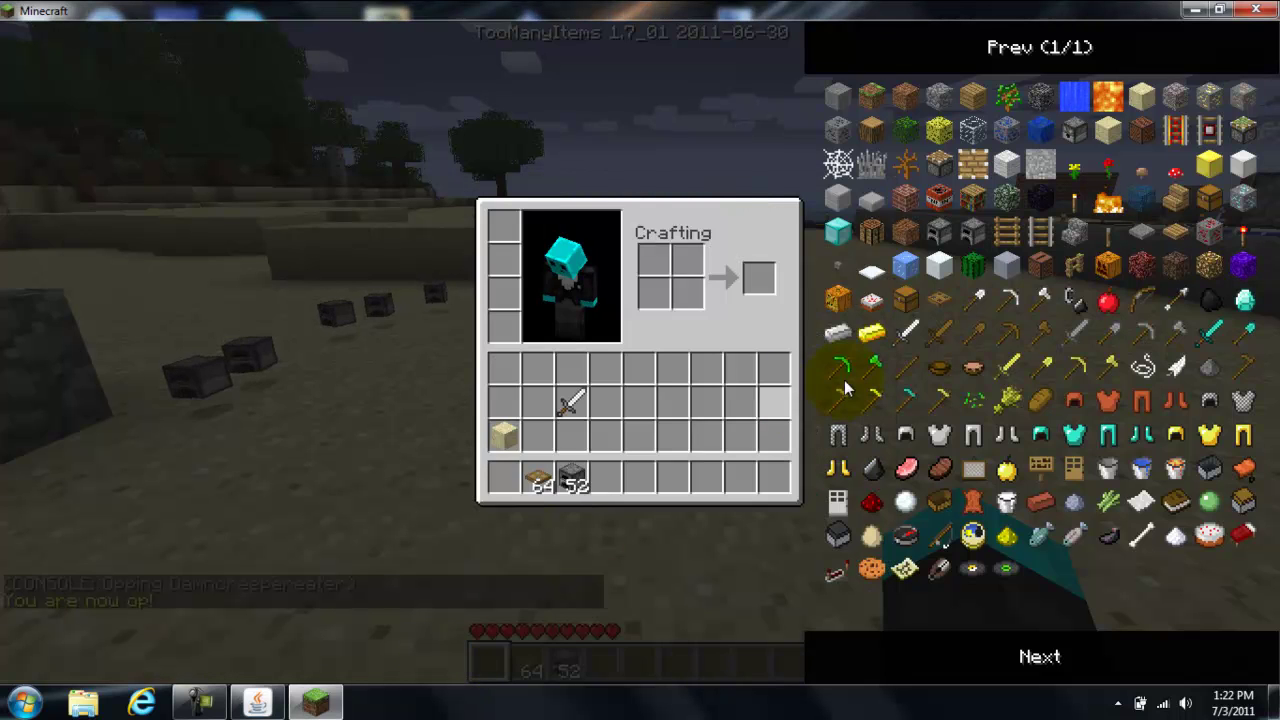
click(955, 312)
click(1000, 270)
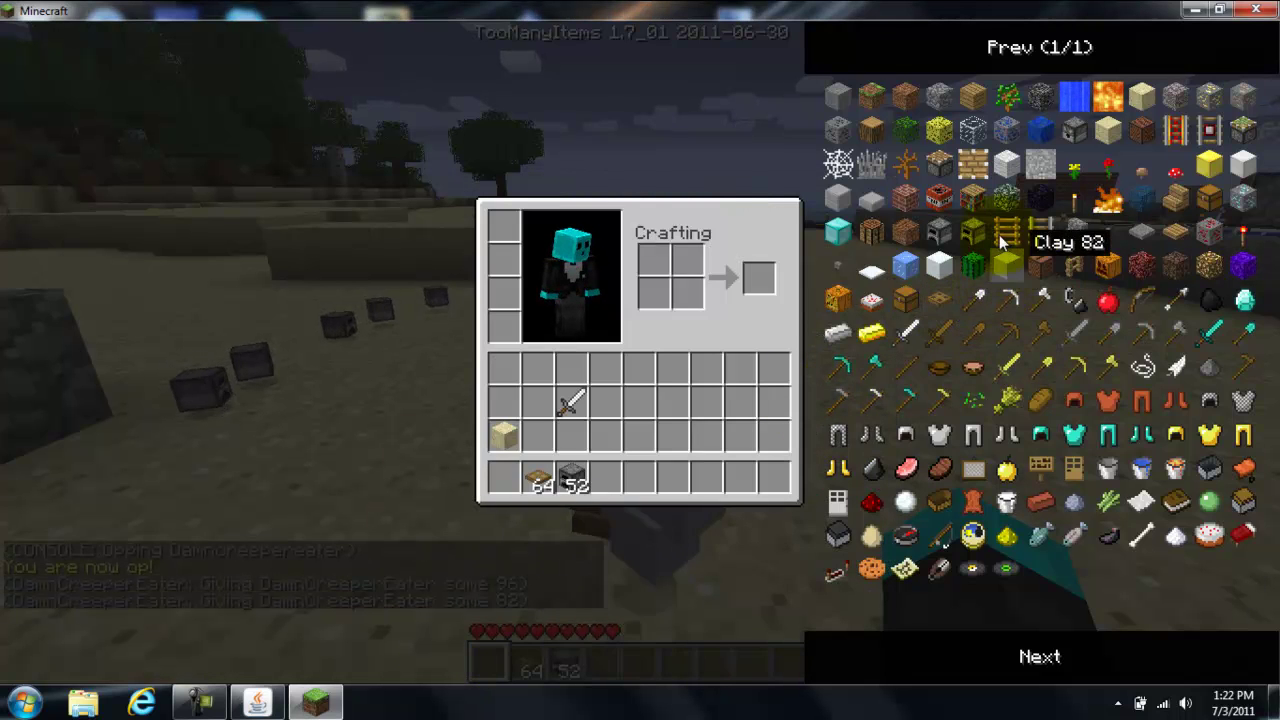
click(1005, 235)
click(1035, 105)
click(1149, 109)
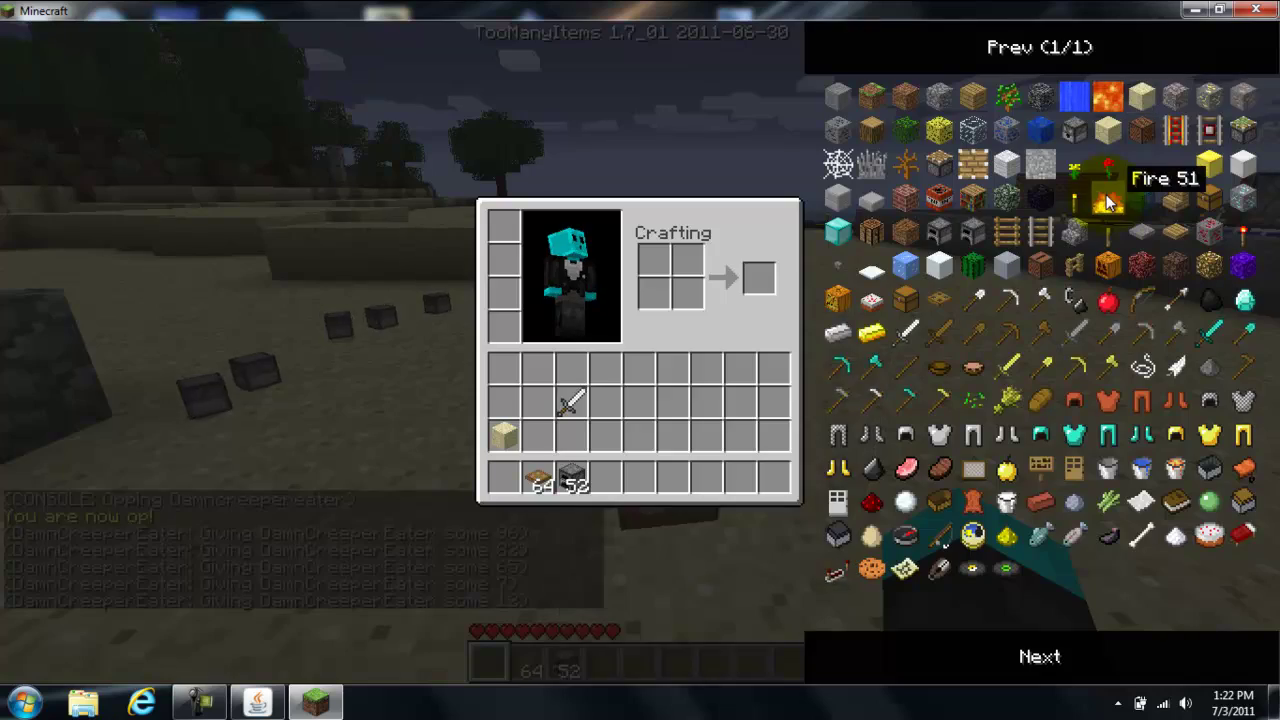
click(1107, 200)
key(Escape)
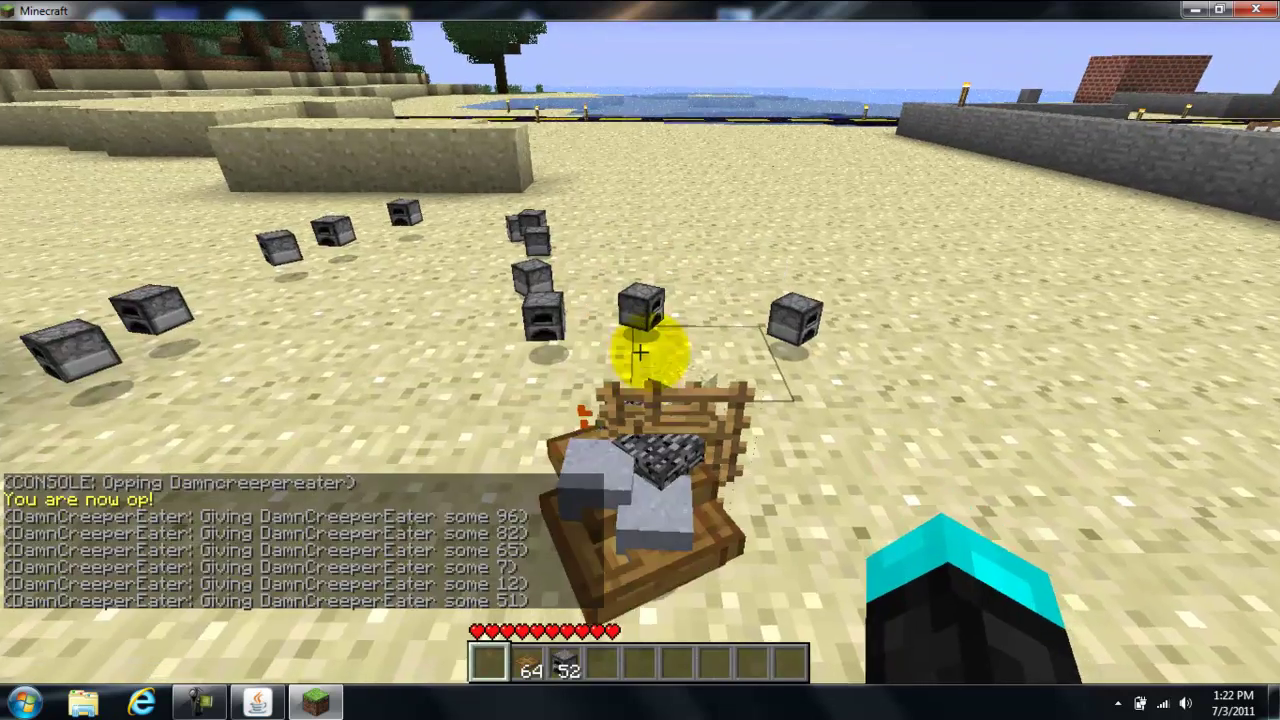
Step: Set fire to the sand ahead, put it out, then use fire around the pool
scroll(640, 352, up, 5)
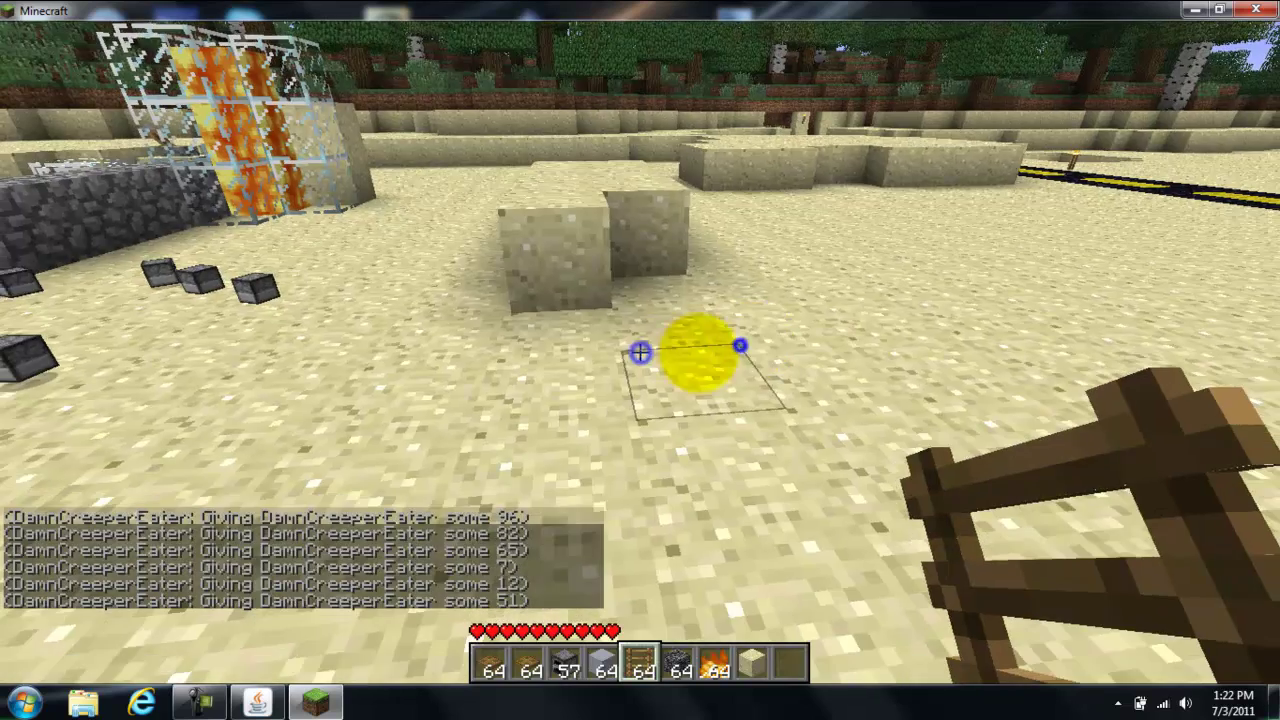
scroll(640, 352, down, 2)
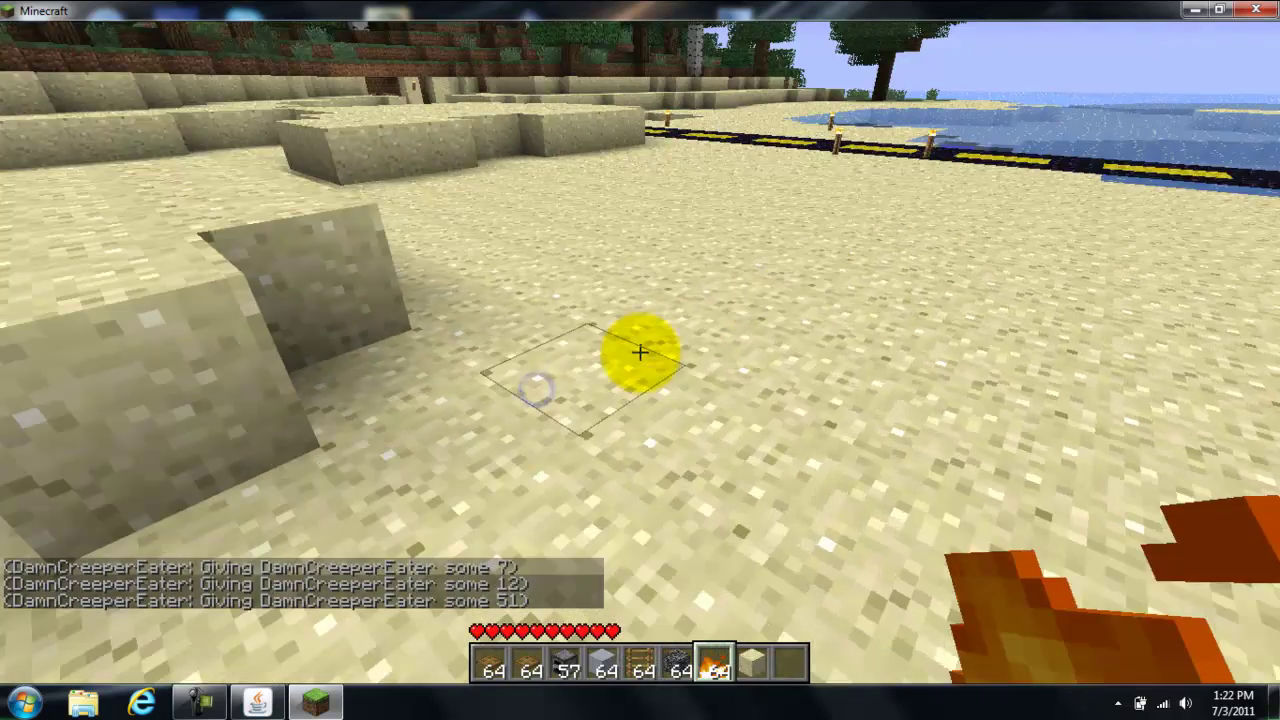
right_click(640, 352)
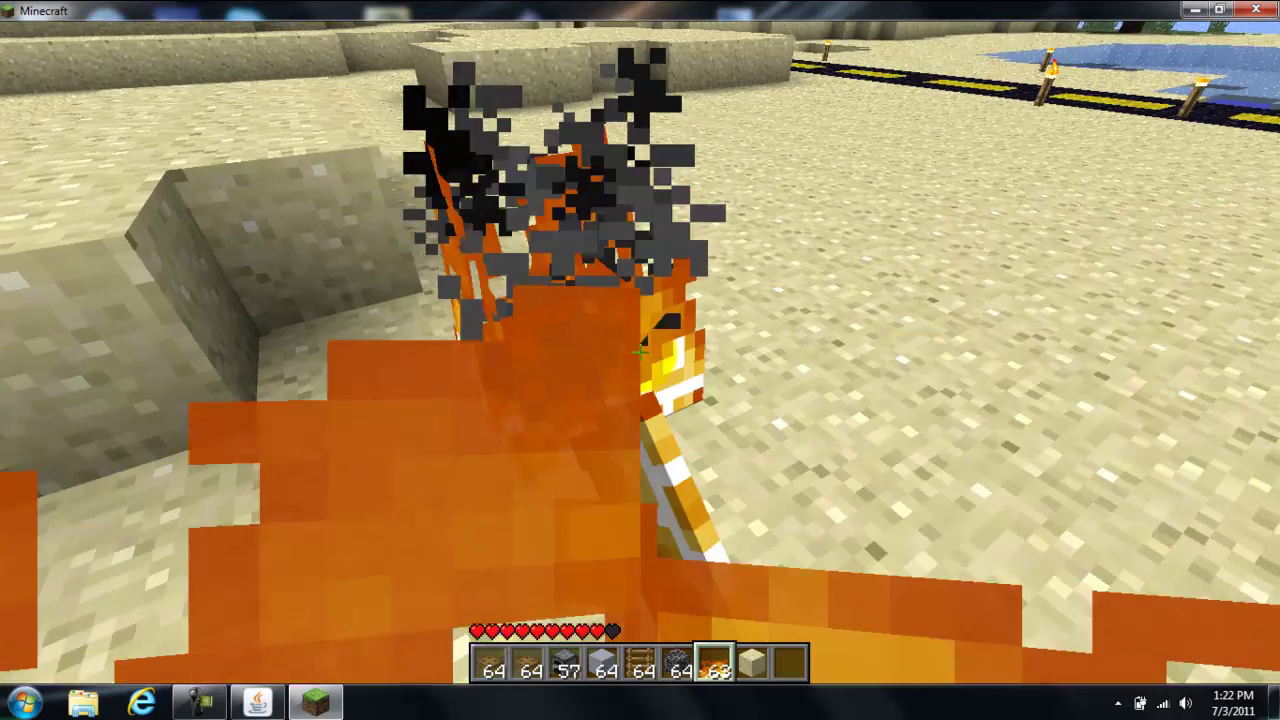
click(640, 352)
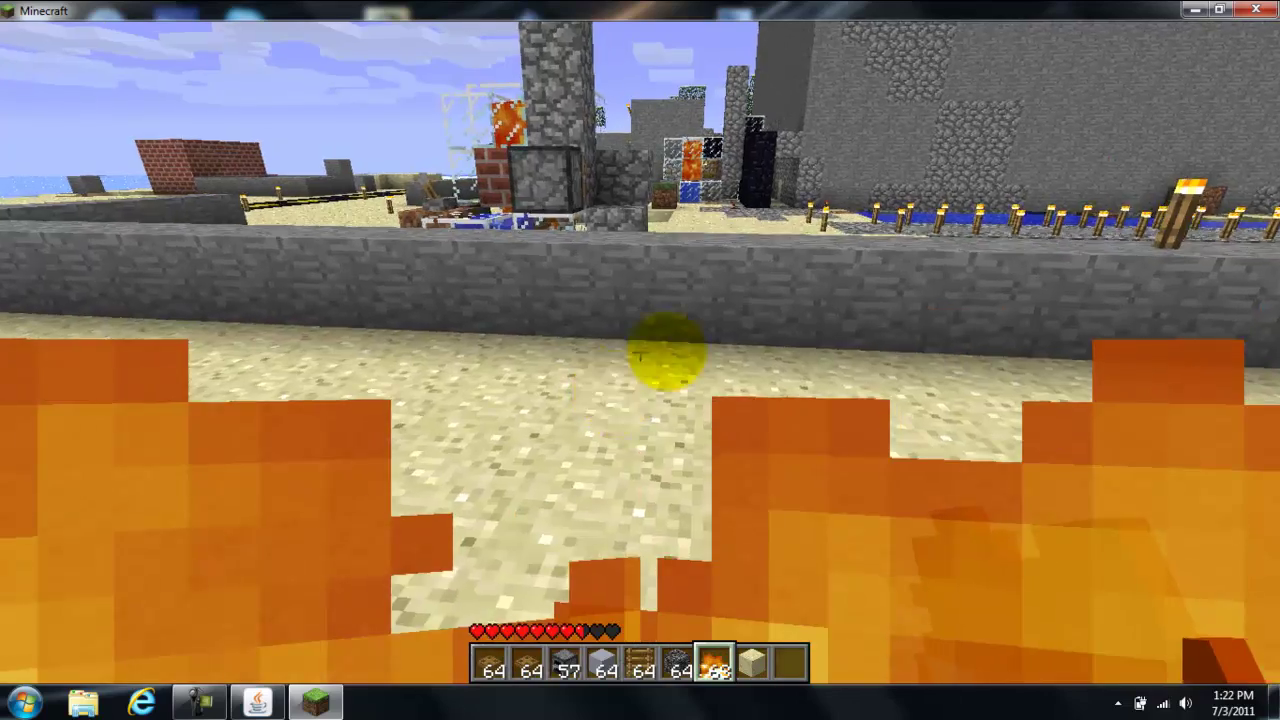
key(w)
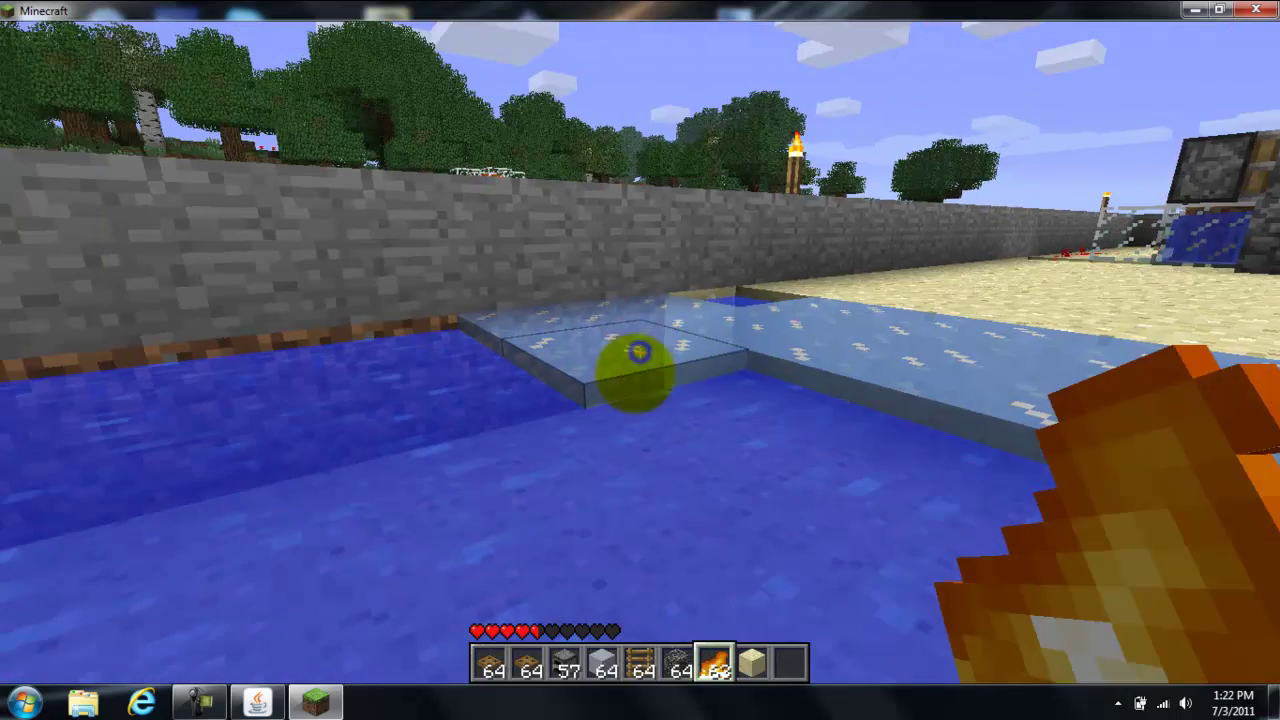
right_click(640, 352)
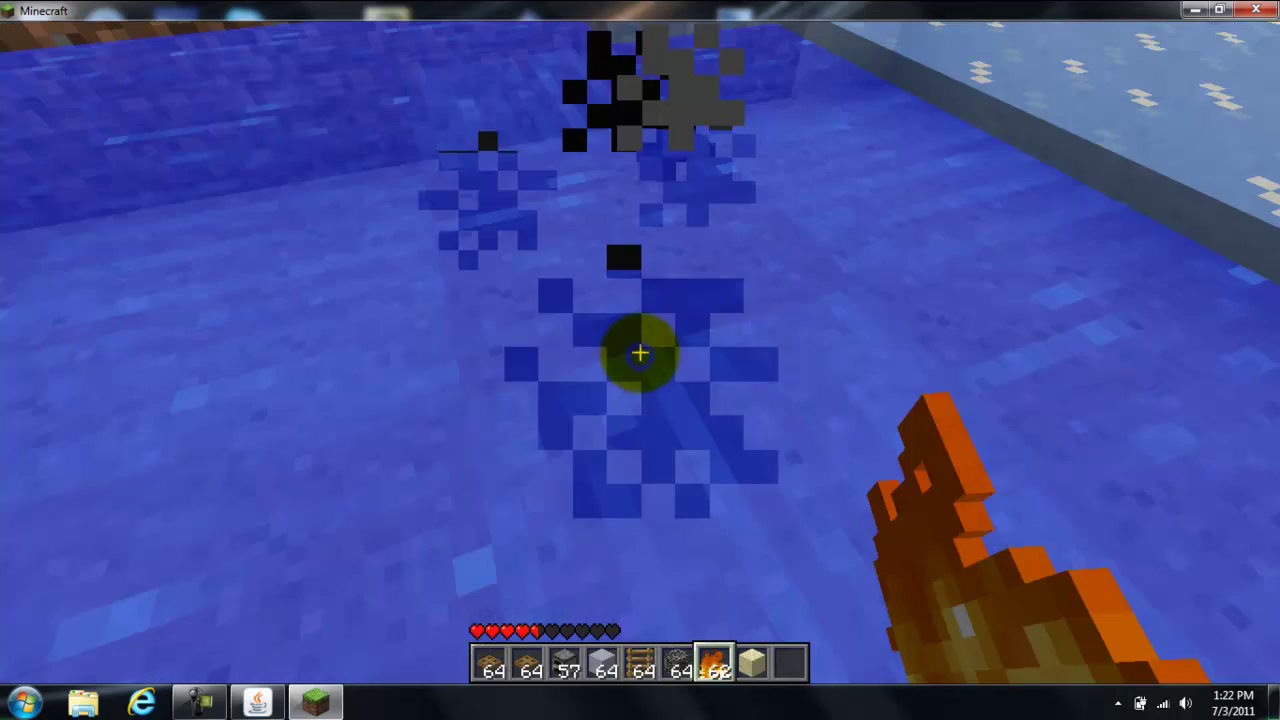
right_click(640, 352)
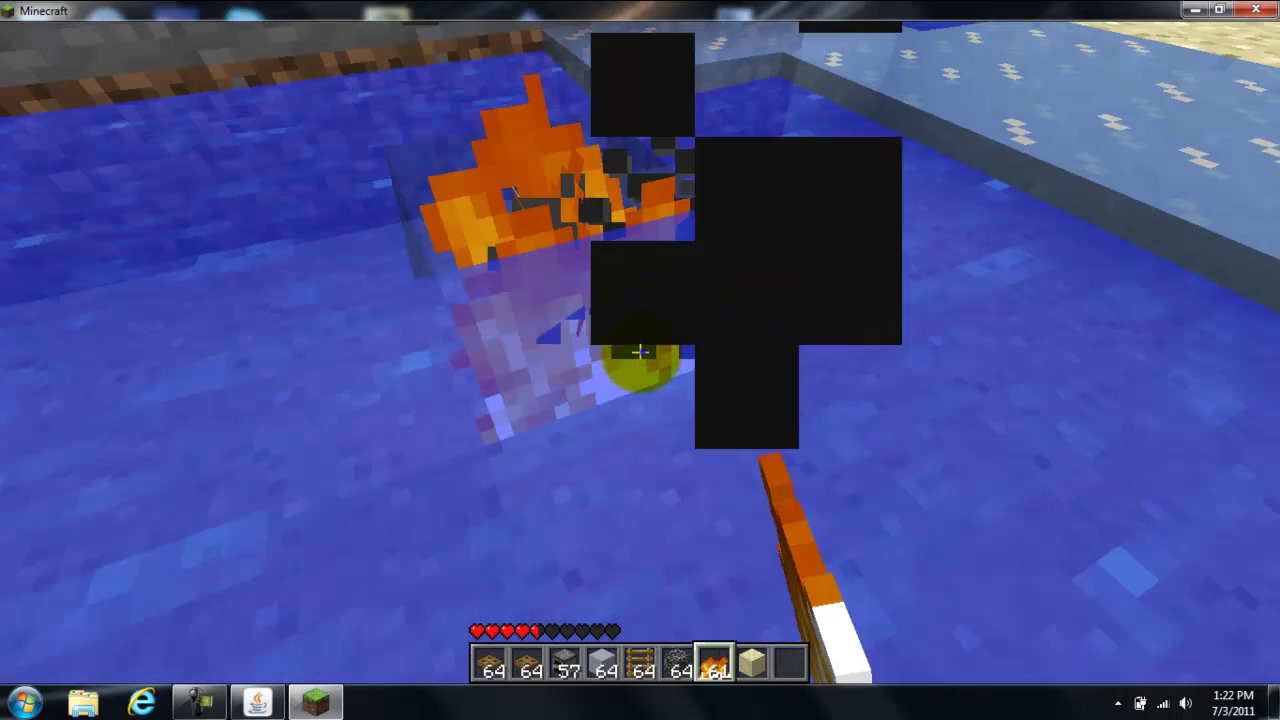
right_click(640, 352)
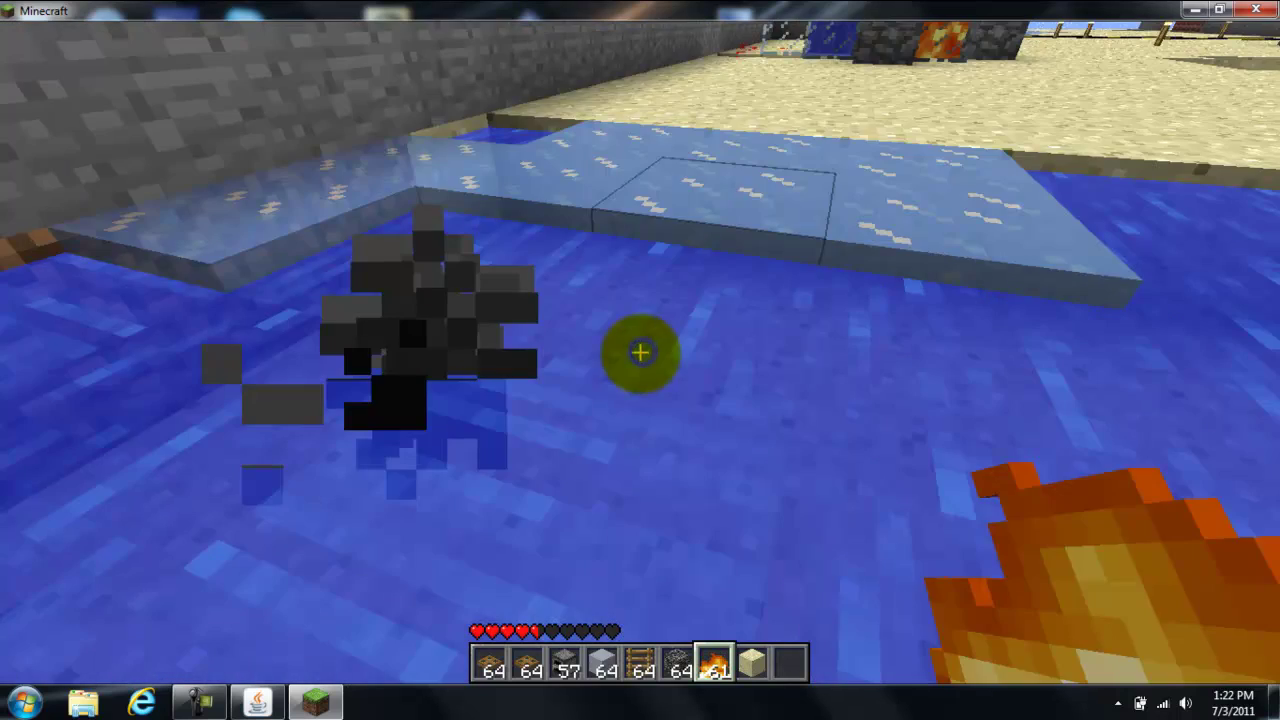
right_click(640, 352)
right_click(640, 352)
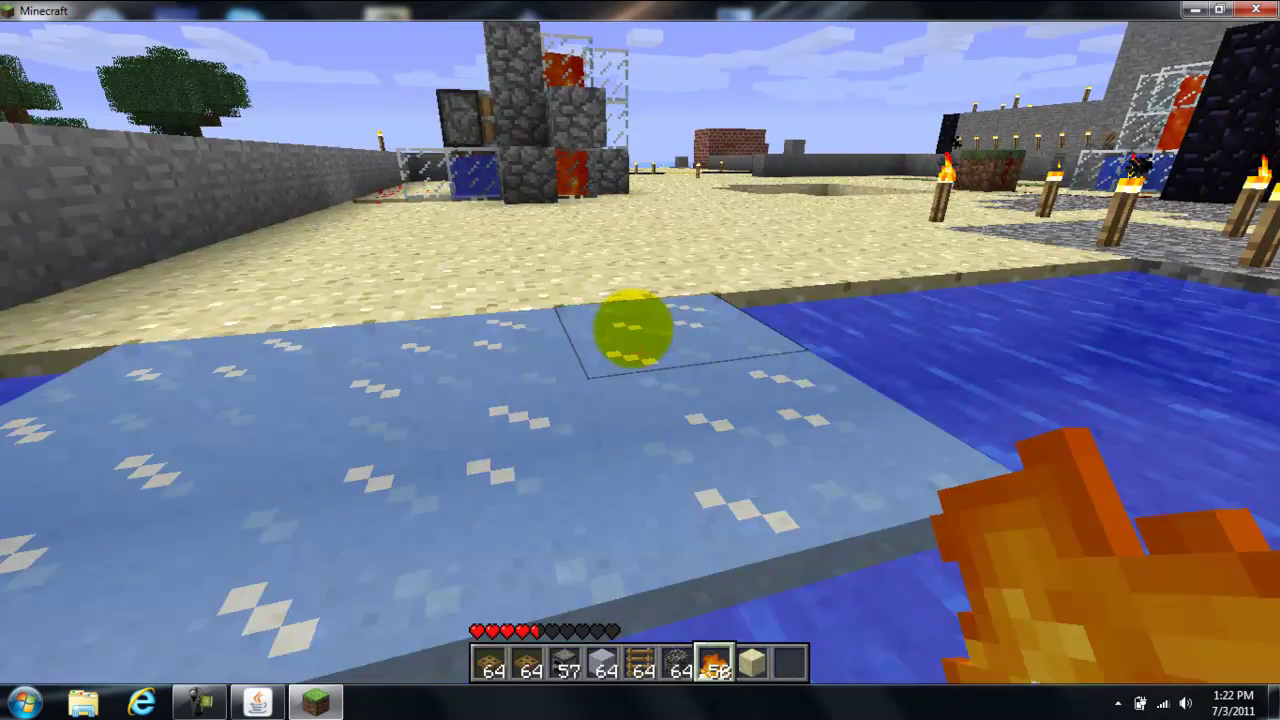
key(w)
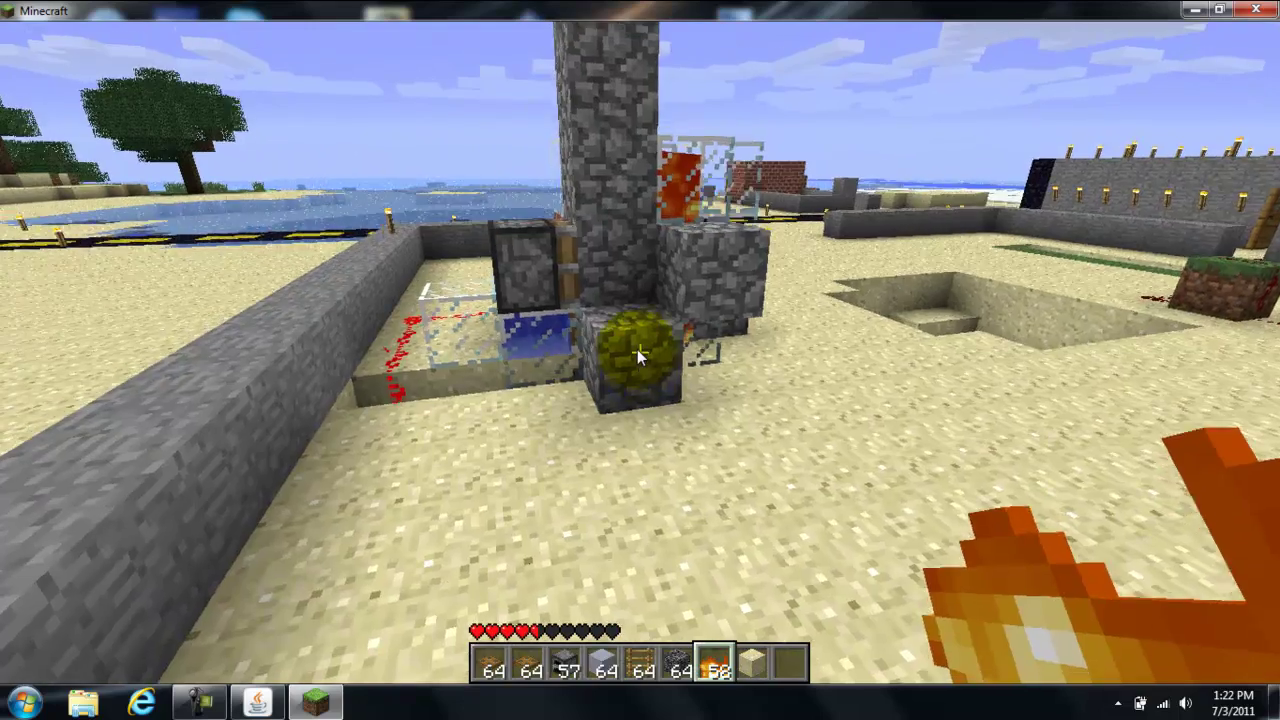